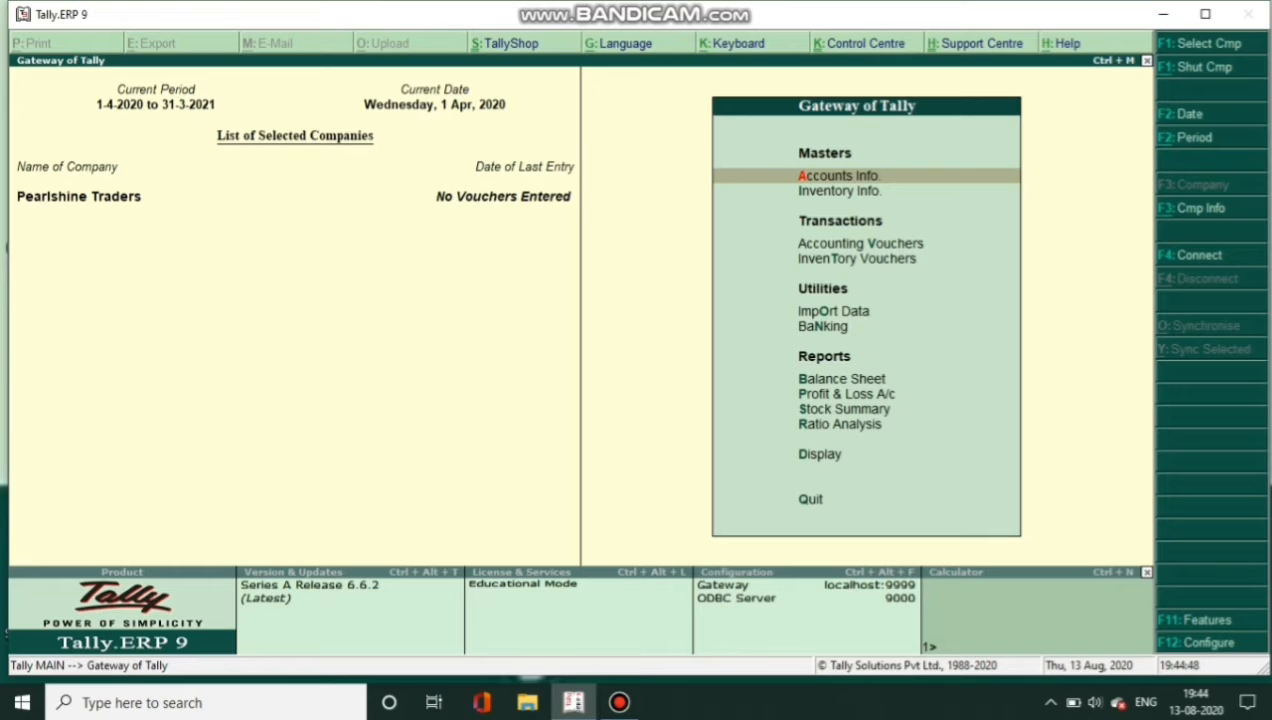
- Enable purchase order processing and sales order processing in the company's inventory features
{"action": "key", "text": "F11"}
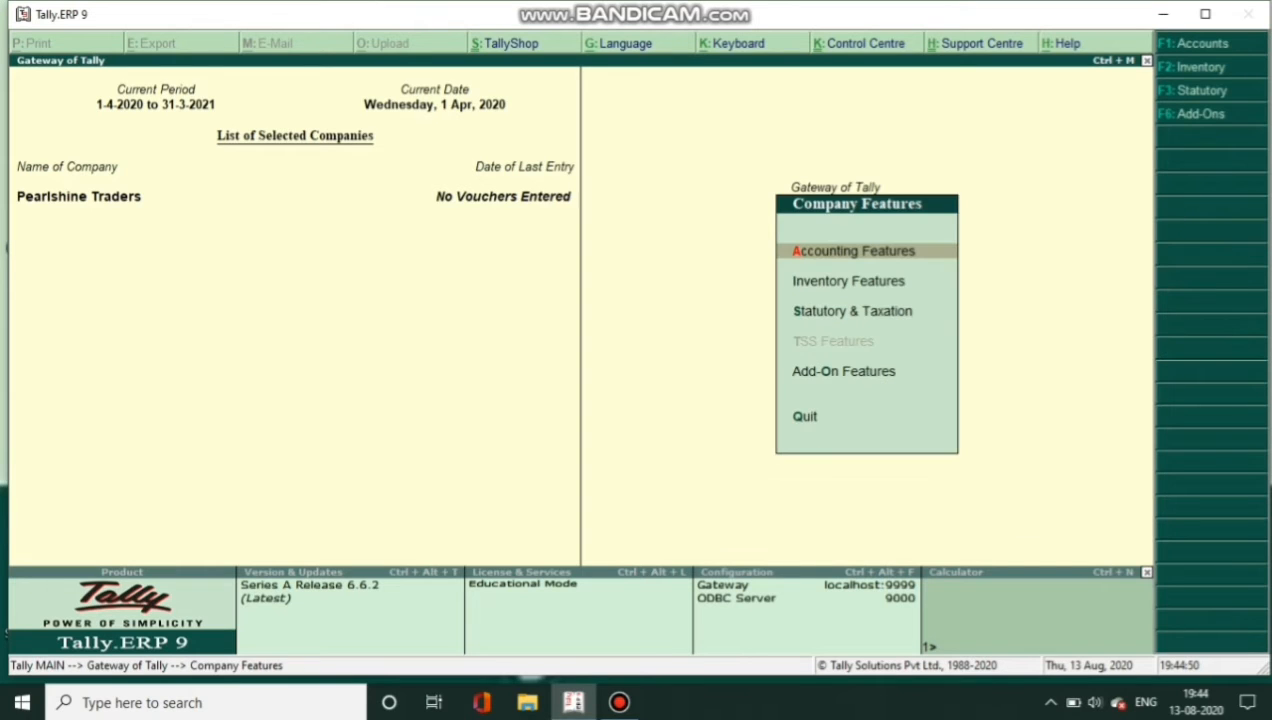
{"action": "key", "text": "i"}
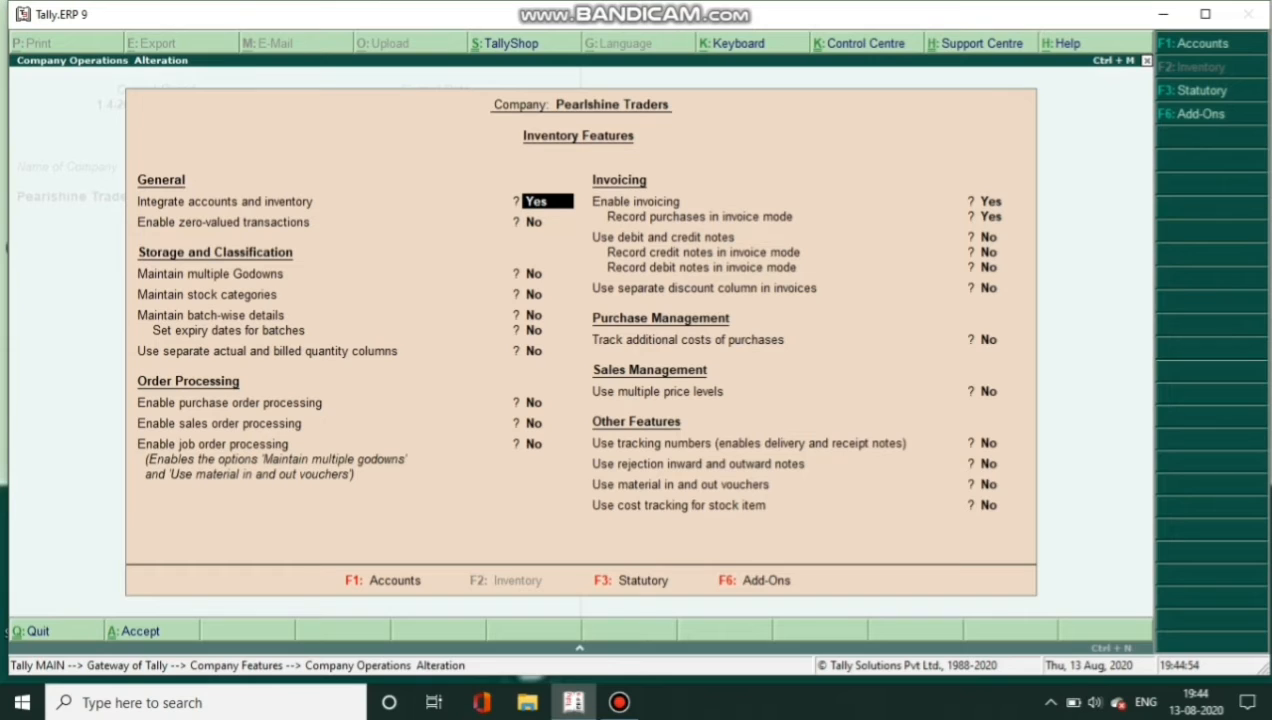
{"action": "key", "text": "Return"}
{"action": "key", "text": "Return"}
{"action": "key", "text": "Return"}
{"action": "key", "text": "Return"}
{"action": "key", "text": "Return"}
{"action": "key", "text": "Return"}
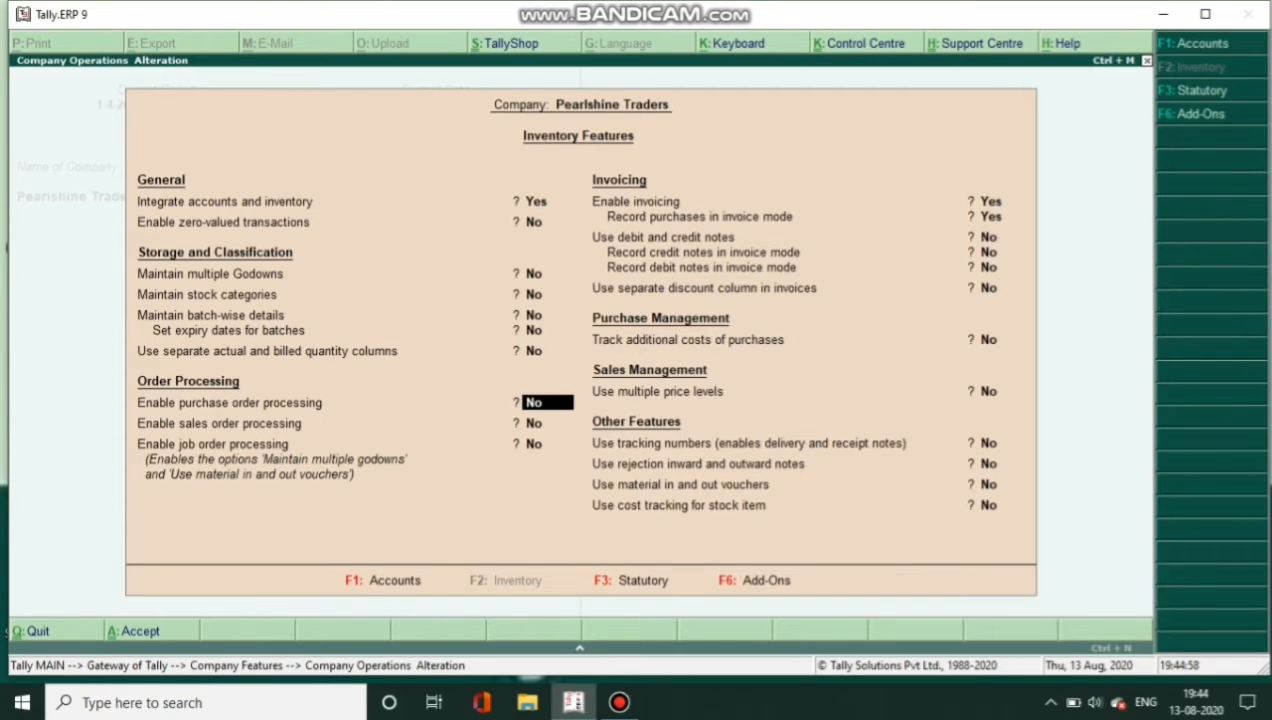
{"action": "type", "text": "y"}
{"action": "key", "text": "Return"}
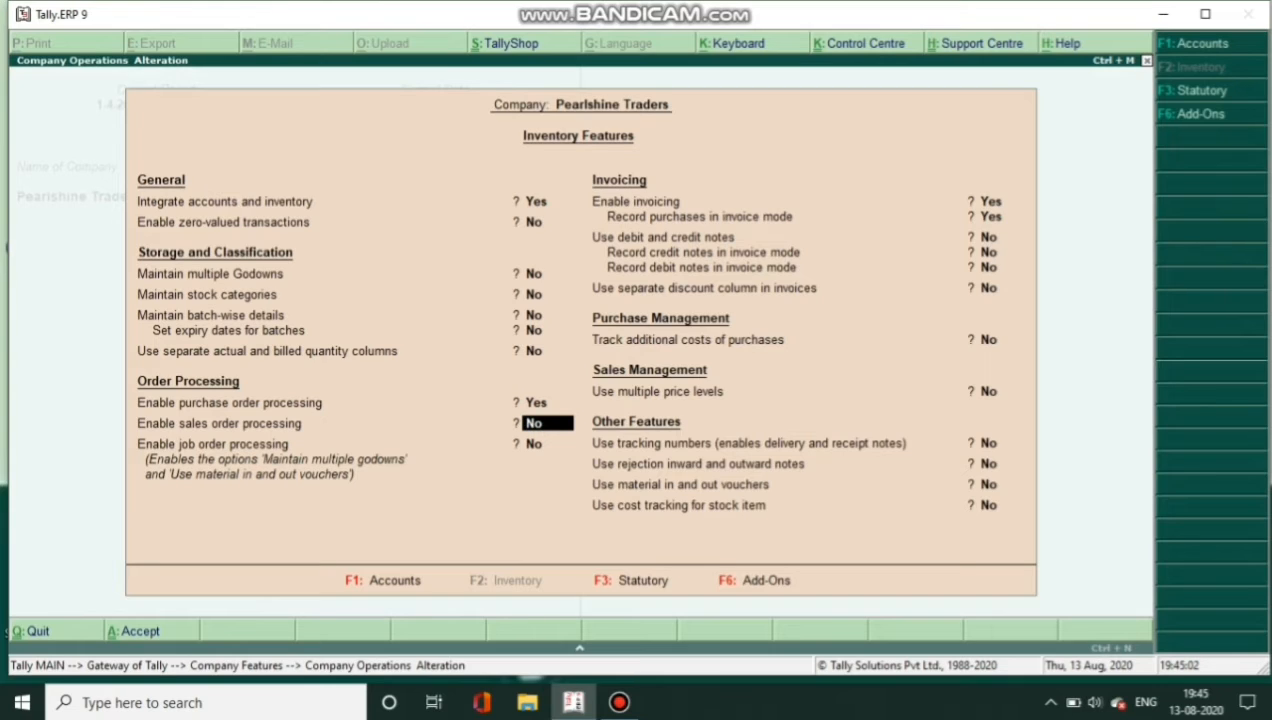
{"action": "type", "text": "y"}
{"action": "key", "text": "Return"}
- Enable tracking numbers and rejection inward and outward notes, then save the inventory features and return to the Gateway
{"action": "key", "text": "Return"}
{"action": "key", "text": "Return"}
{"action": "key", "text": "Return"}
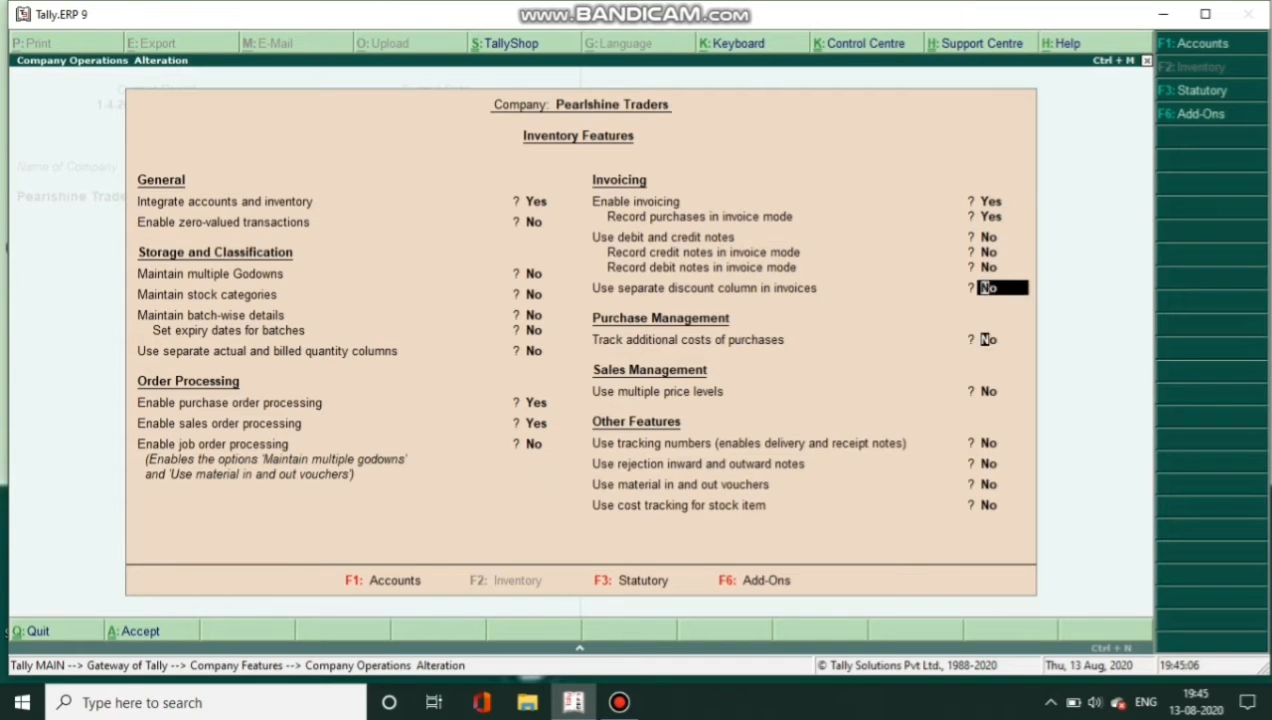
{"action": "key", "text": "Return"}
{"action": "key", "text": "Return"}
{"action": "key", "text": "Return"}
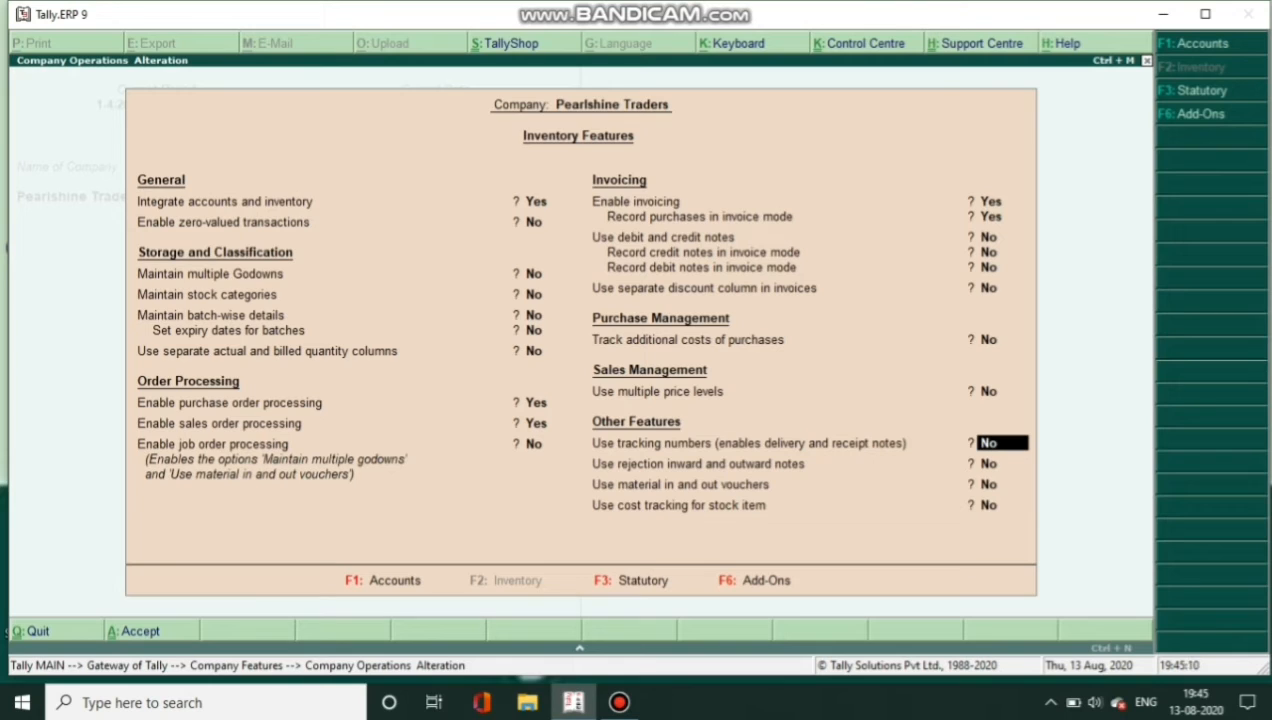
{"action": "type", "text": "y"}
{"action": "key", "text": "Return"}
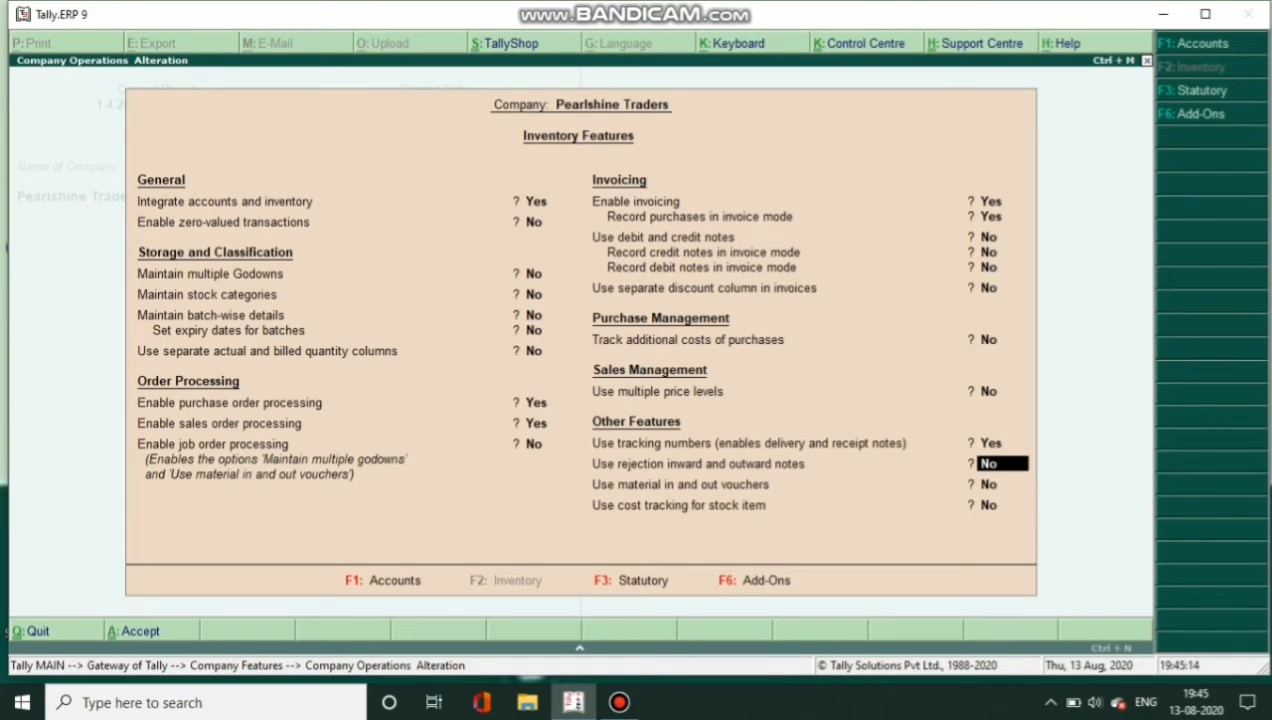
{"action": "type", "text": "y"}
{"action": "key", "text": "Return"}
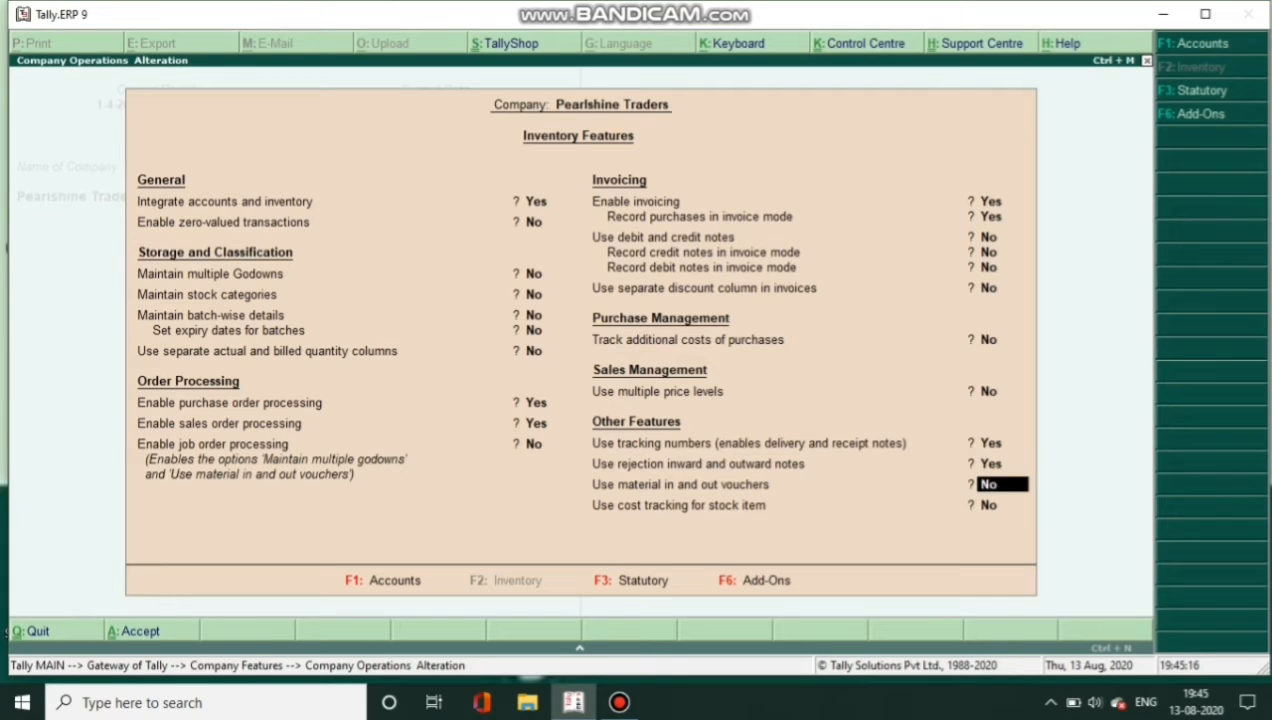
{"action": "key", "text": "Return"}
{"action": "key", "text": "Return"}
{"action": "key", "text": "Return"}
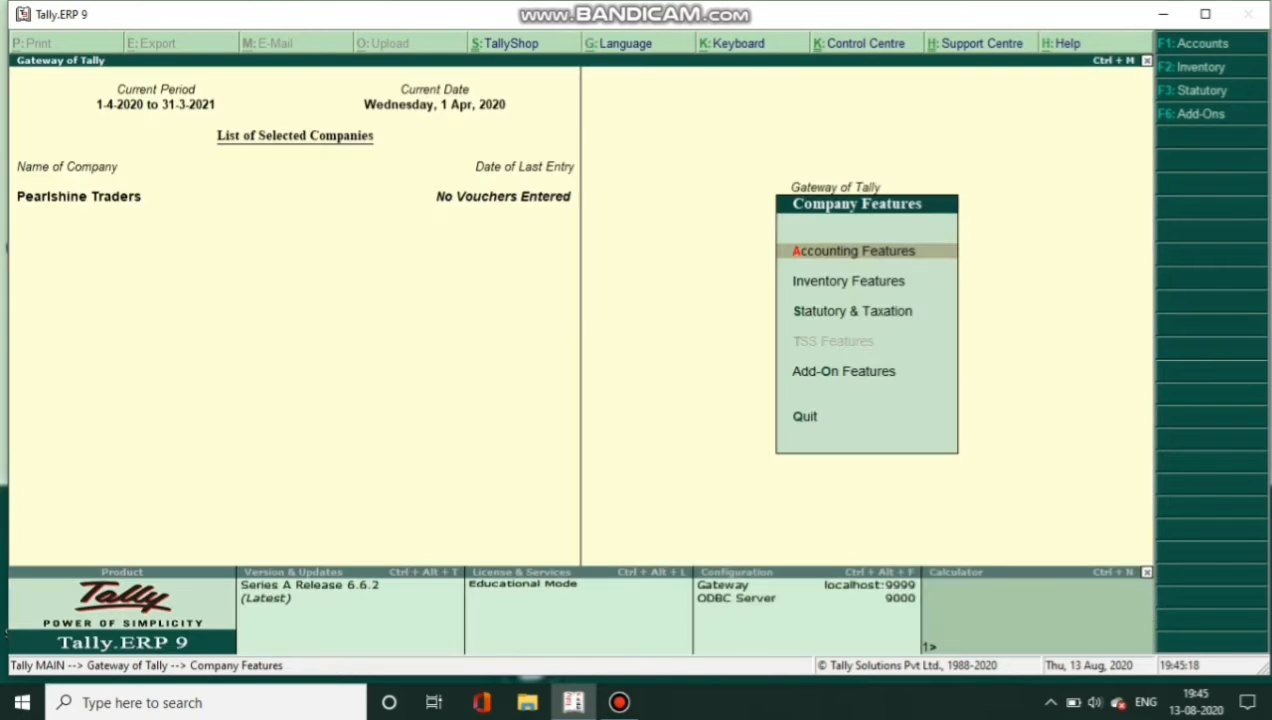
{"action": "key", "text": "Escape"}
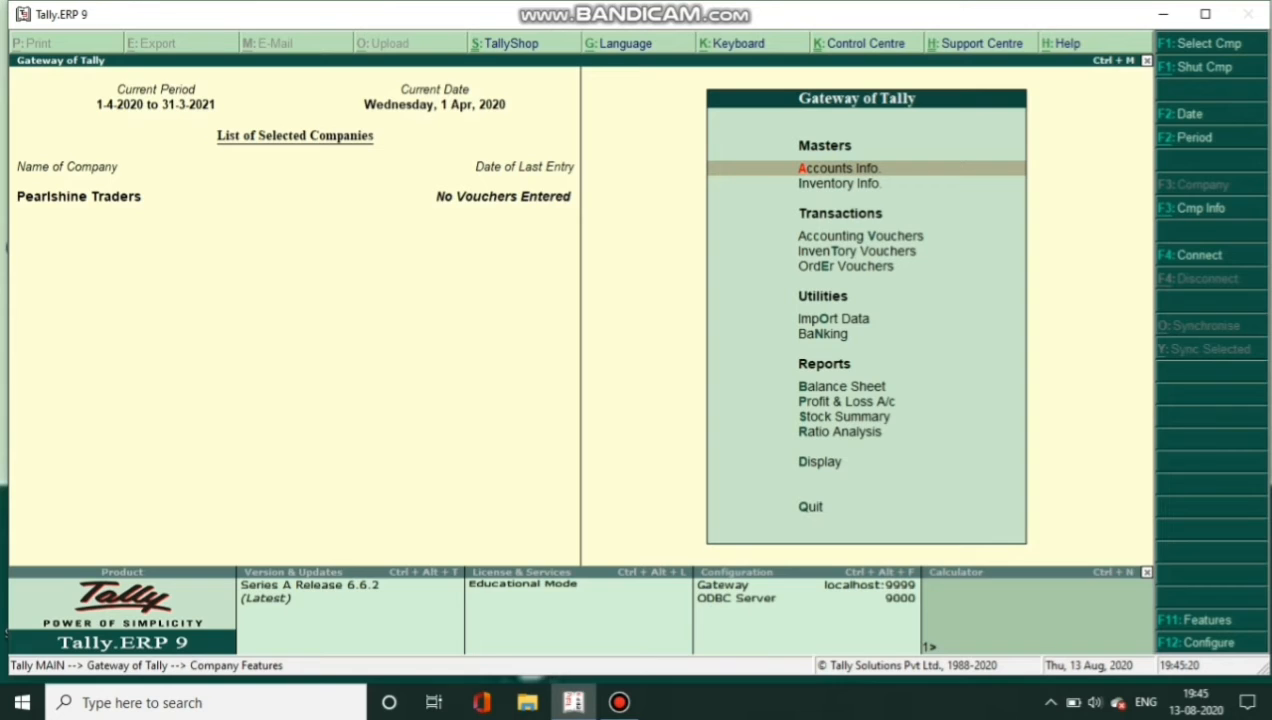
- Open the order vouchers and switch the new voucher to a Purchase Order
{"action": "key", "text": "Down"}
{"action": "key", "text": "Down"}
{"action": "key", "text": "Down"}
{"action": "key", "text": "Down"}
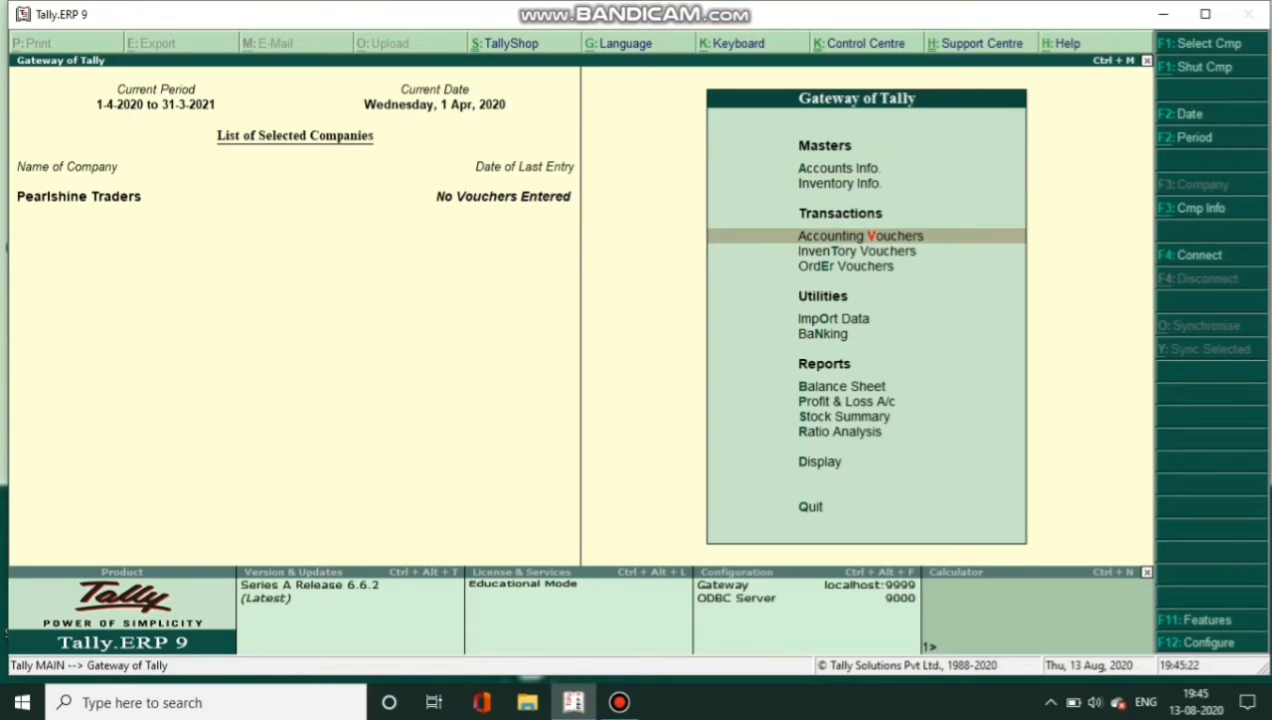
{"action": "key", "text": "Return"}
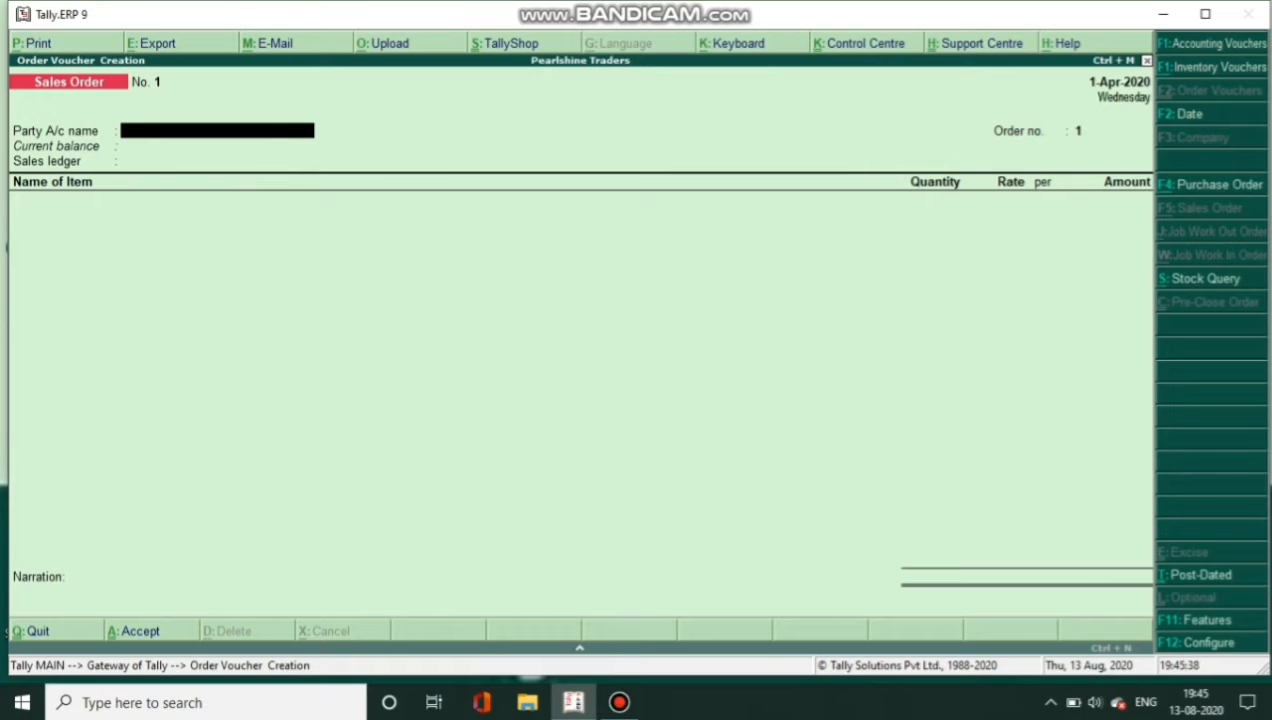
{"action": "key", "text": "F4"}
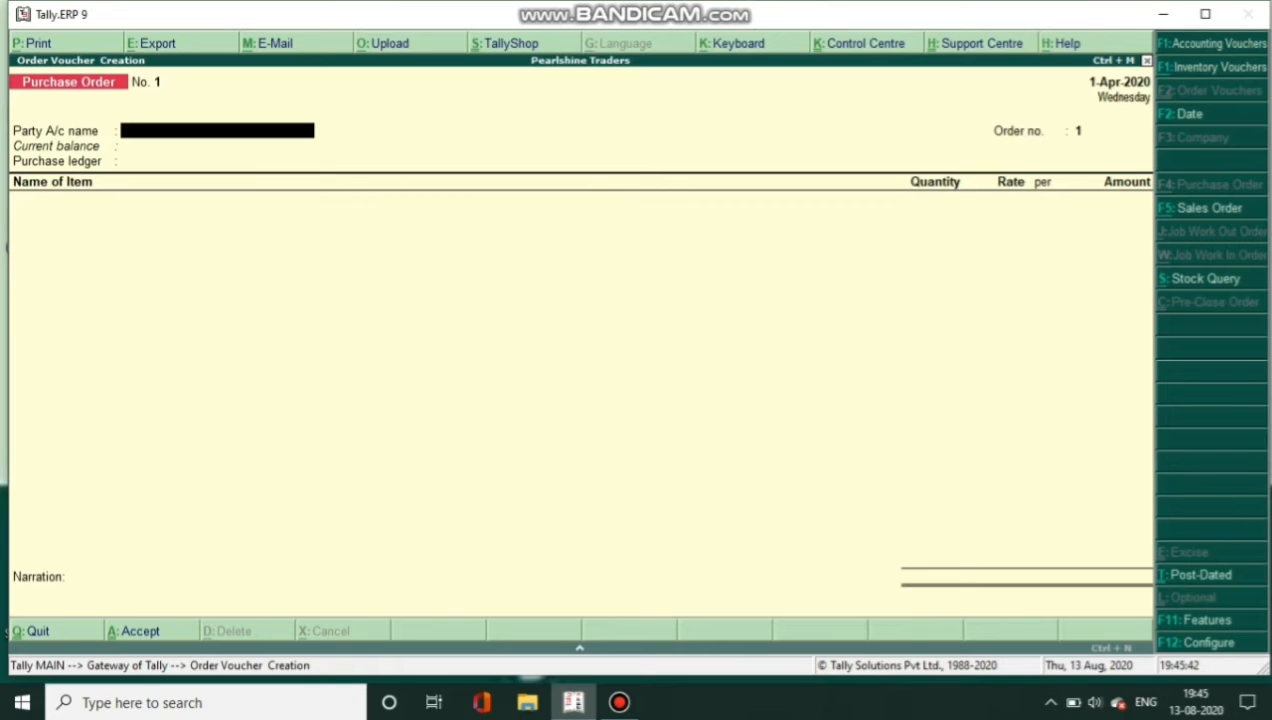
- Create a party ledger named Shiv Ganga Furnitures under Sundry Creditors, keeping the remaining ledger details at their defaults
{"action": "key", "text": "alt+c"}
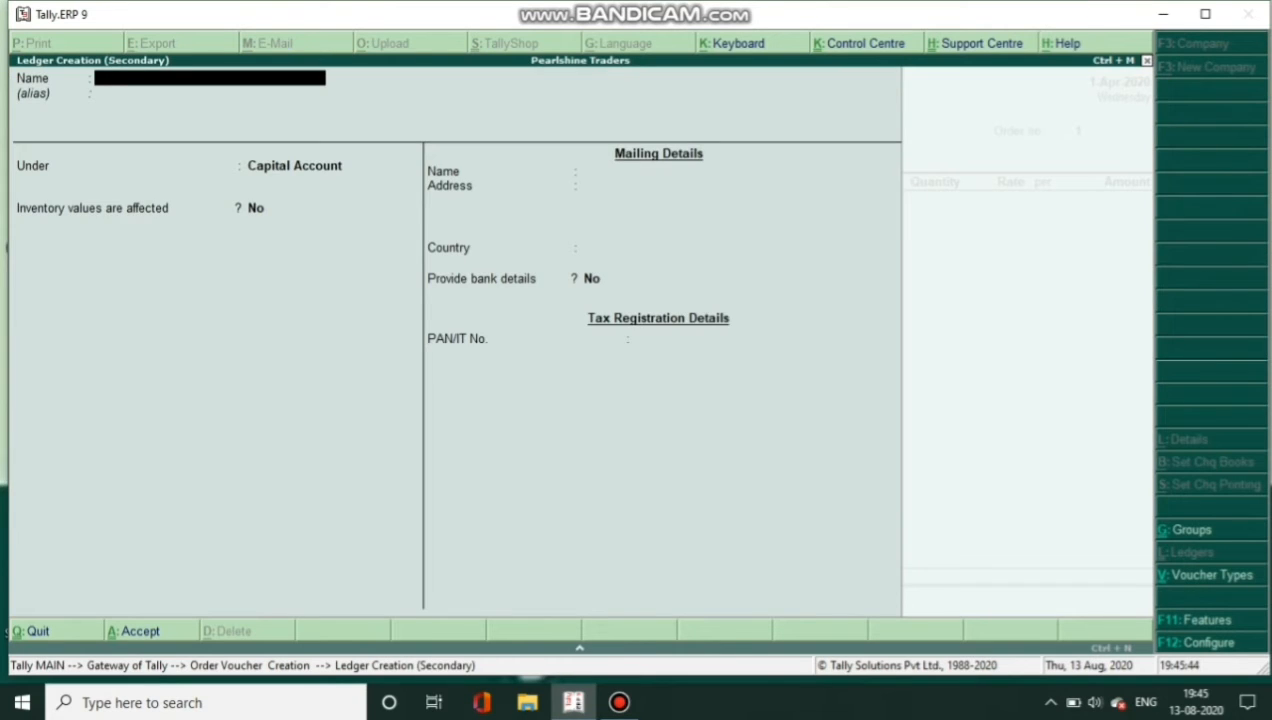
{"action": "type", "text": "Shiv Ganga Furnitu"}
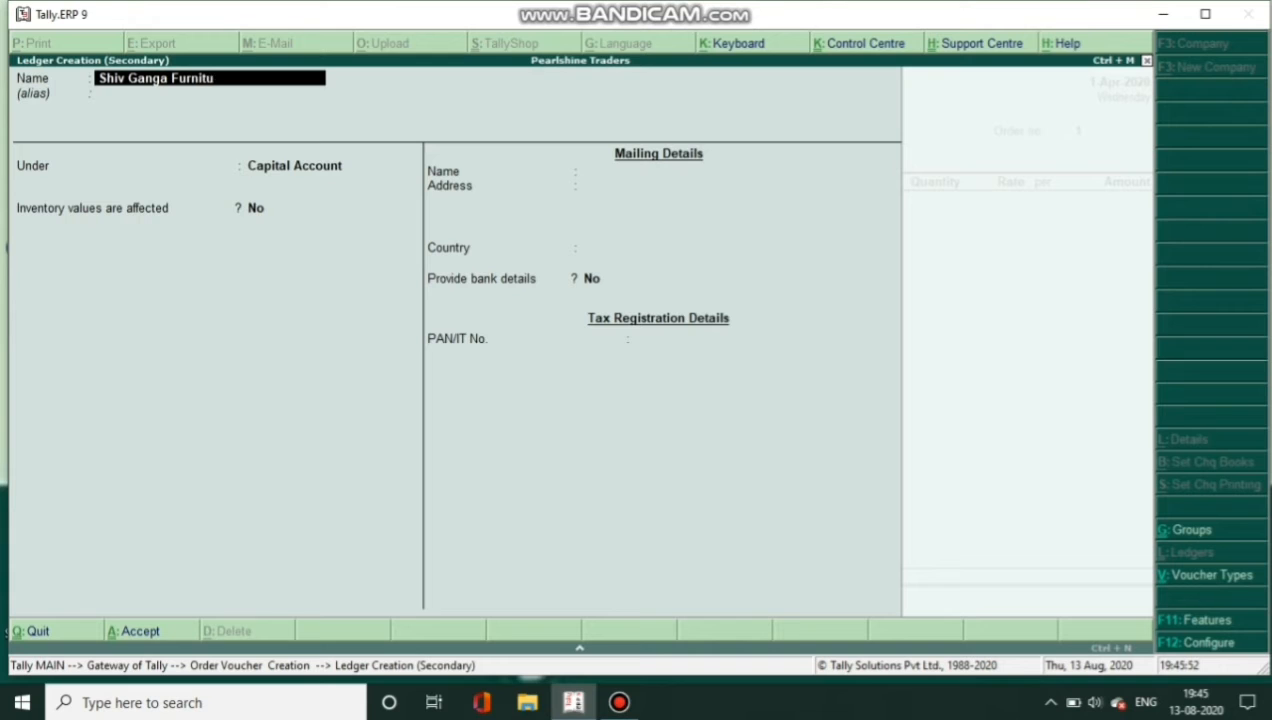
{"action": "type", "text": "res"}
{"action": "key", "text": "Return"}
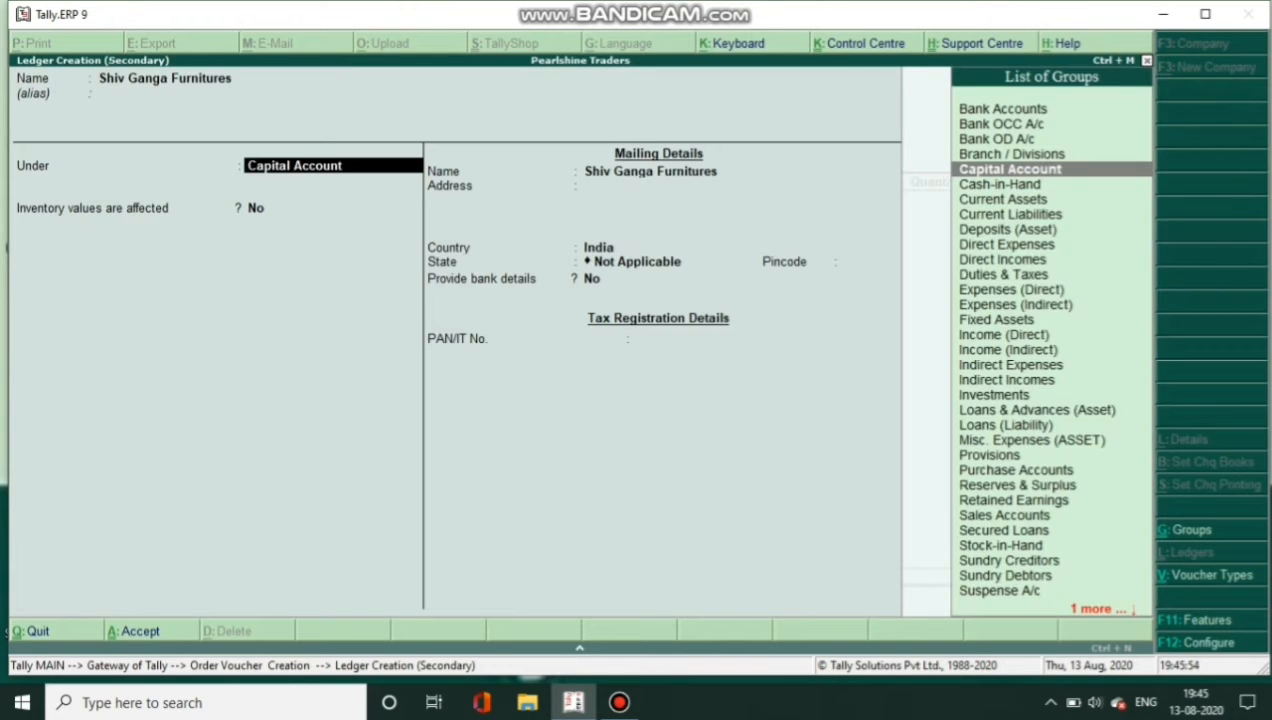
{"action": "type", "text": "Cre"}
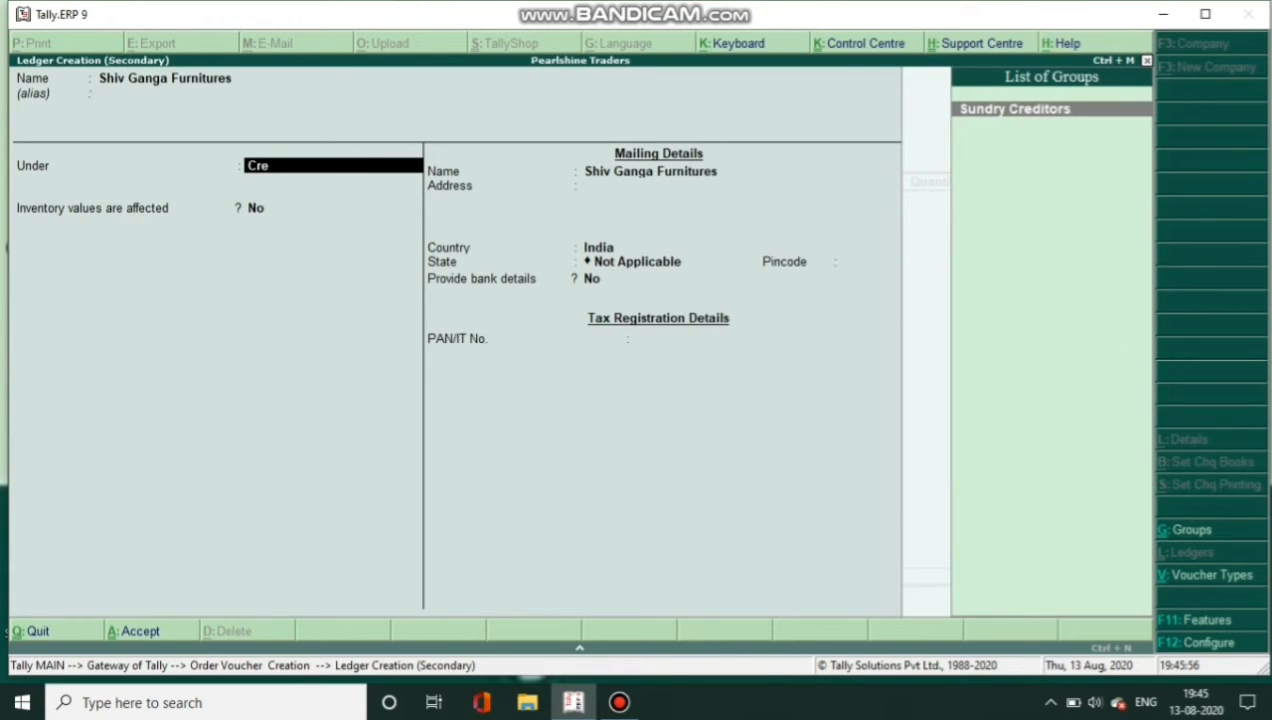
{"action": "key", "text": "Return"}
{"action": "key", "text": "Return"}
{"action": "key", "text": "Return"}
{"action": "key", "text": "Return"}
{"action": "key", "text": "Return"}
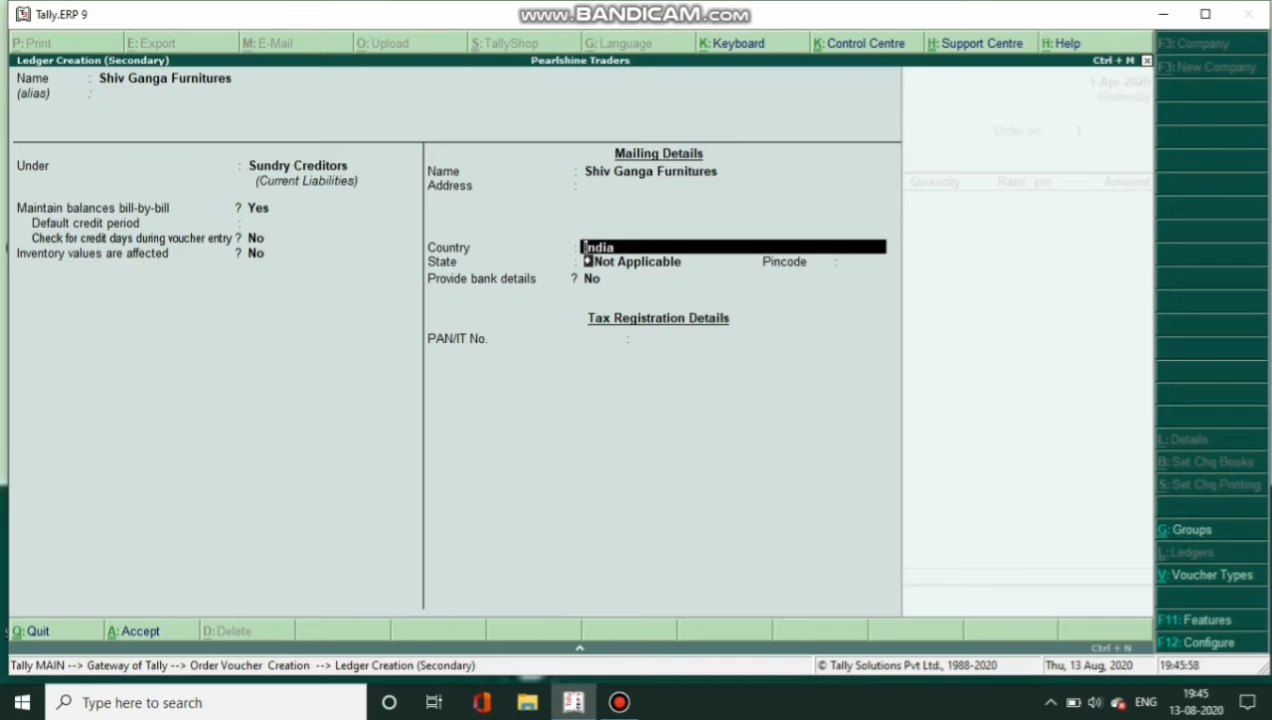
{"action": "key", "text": "Return"}
{"action": "key", "text": "Return"}
{"action": "key", "text": "Return"}
{"action": "key", "text": "Return"}
{"action": "key", "text": "Return"}
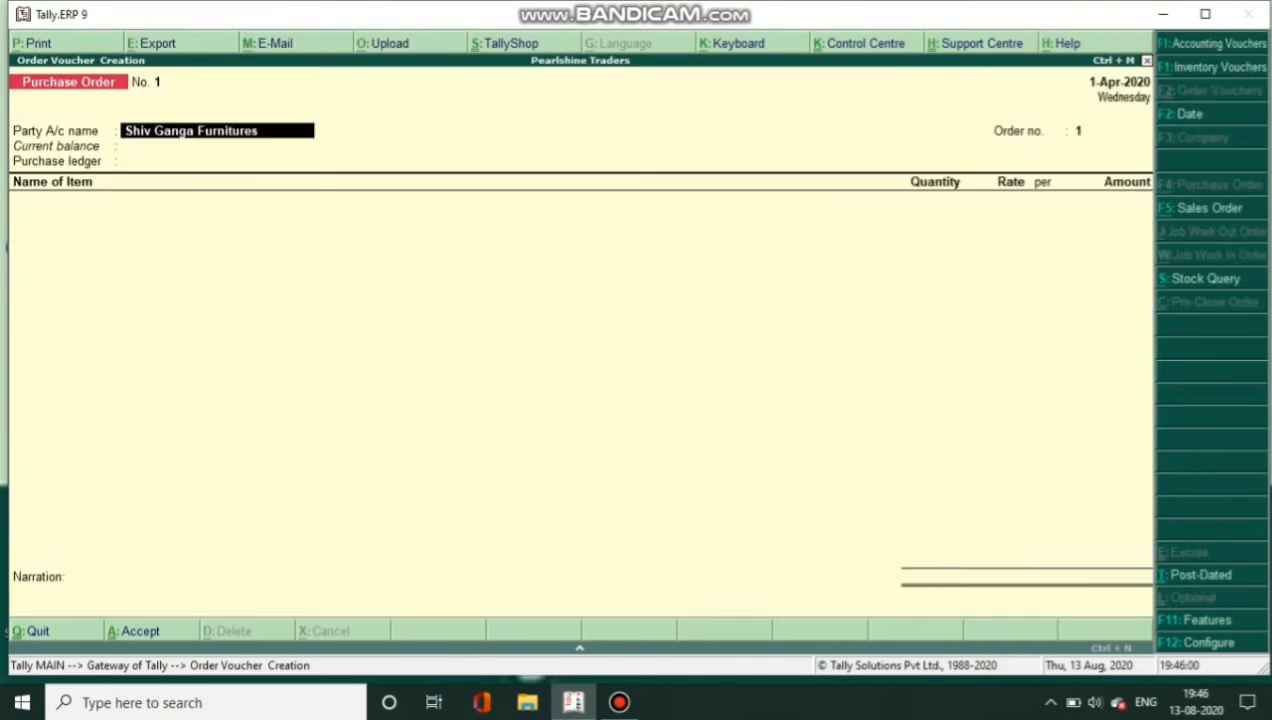
- Accept Shiv Ganga Furnitures as the order's party with default party details, and keep order number 1
{"action": "key", "text": "Return"}
{"action": "key", "text": "ctrl+a"}
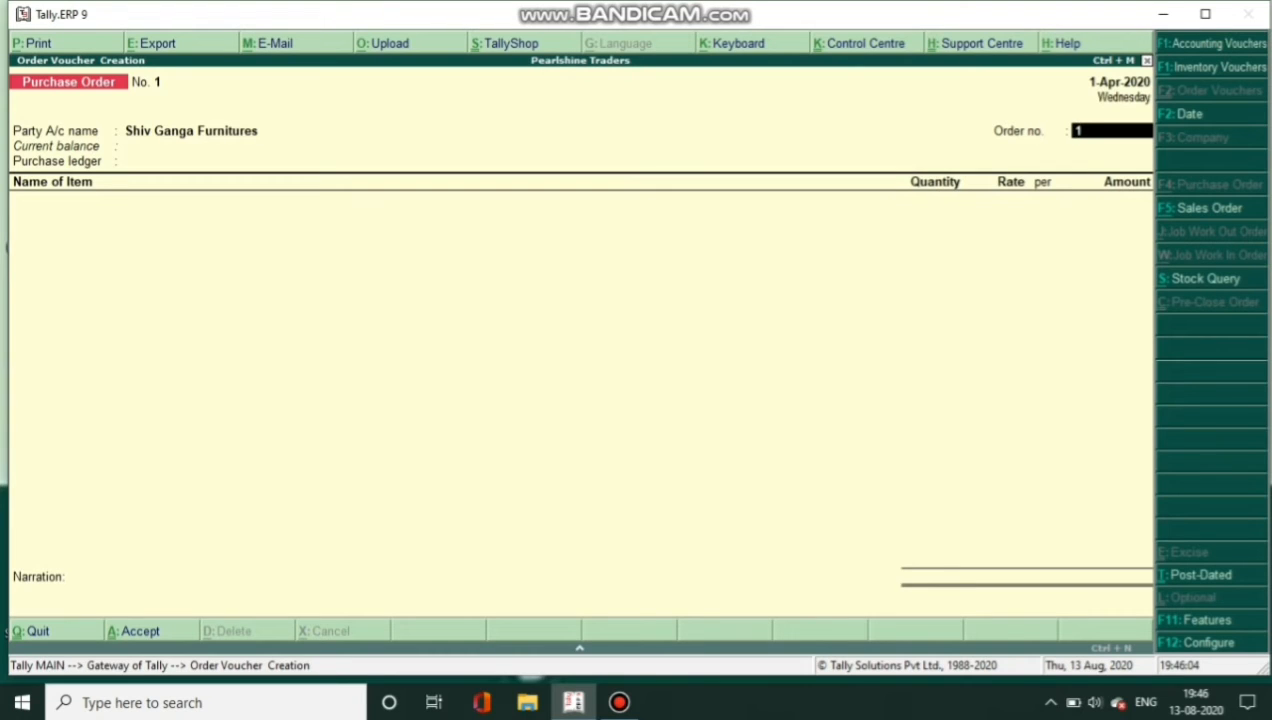
{"action": "key", "text": "Return"}
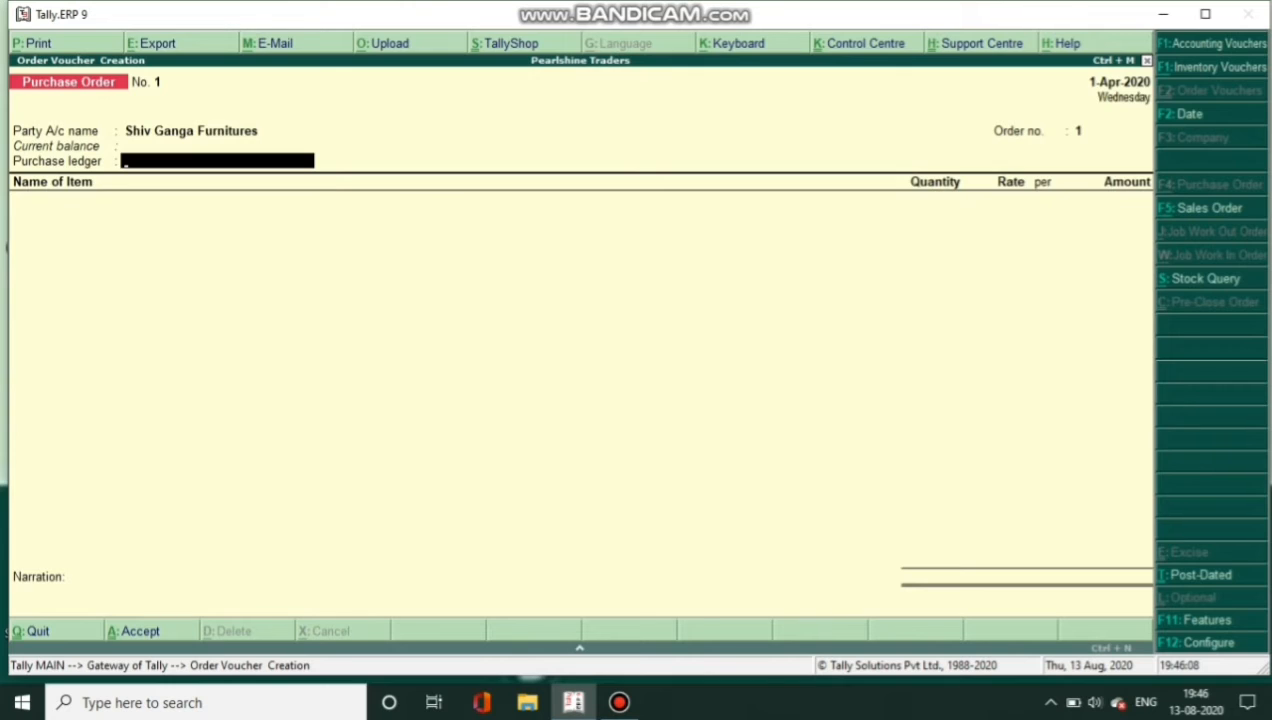
- Create a ledger named Purchase under Purchase Accounts with inventory values affected, and use it as the order's purchase ledger
{"action": "key", "text": "alt+c"}
{"action": "type", "text": "Ourch"}
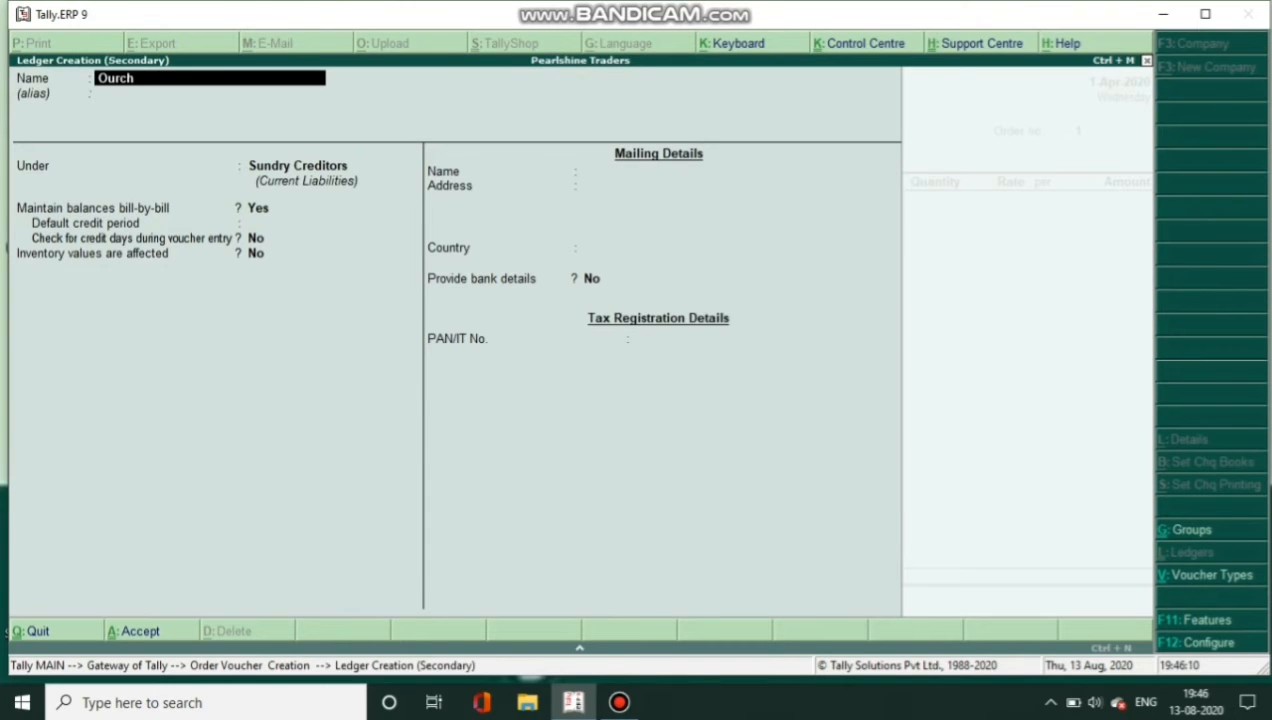
{"action": "type", "text": "ase"}
{"action": "key", "text": "BackSpace"}
{"action": "key", "text": "BackSpace"}
{"action": "key", "text": "BackSpace"}
{"action": "key", "text": "BackSpace"}
{"action": "key", "text": "BackSpace"}
{"action": "key", "text": "BackSpace"}
{"action": "key", "text": "BackSpace"}
{"action": "key", "text": "BackSpace"}
{"action": "type", "text": "Purchase"}
{"action": "key", "text": "Return"}
{"action": "key", "text": "Return"}
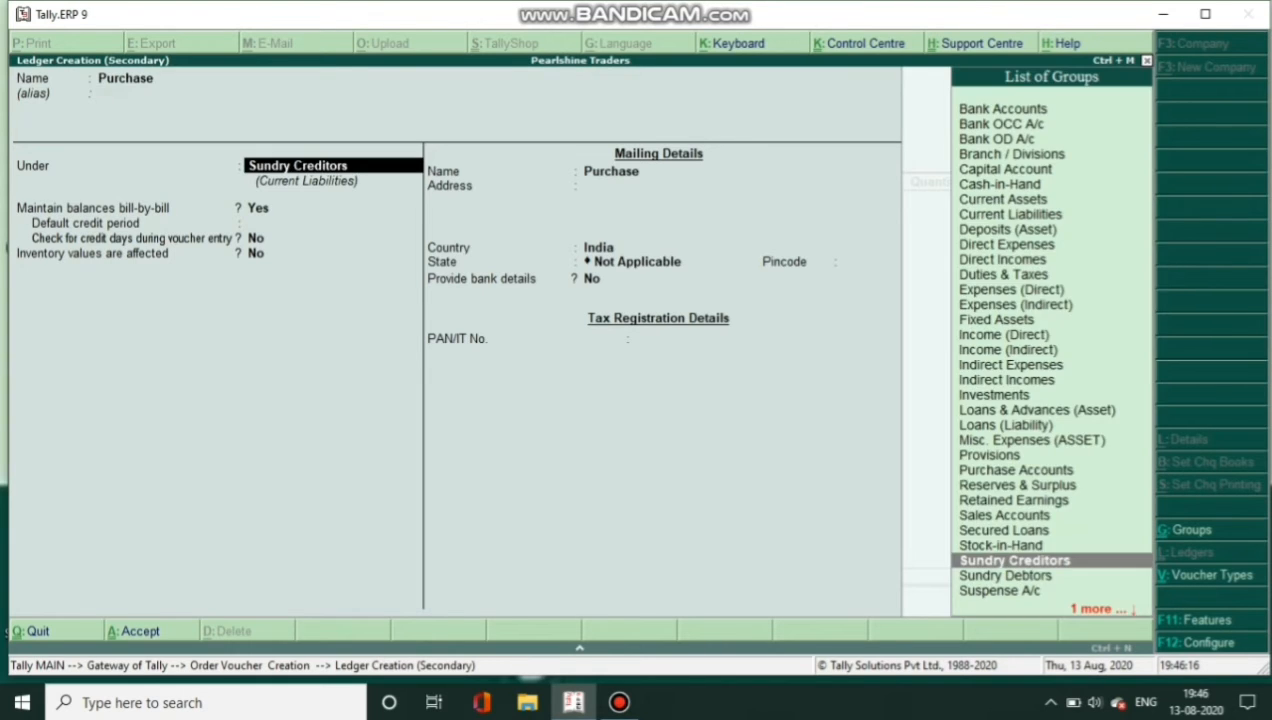
{"action": "type", "text": "Pu"}
{"action": "key", "text": "Return"}
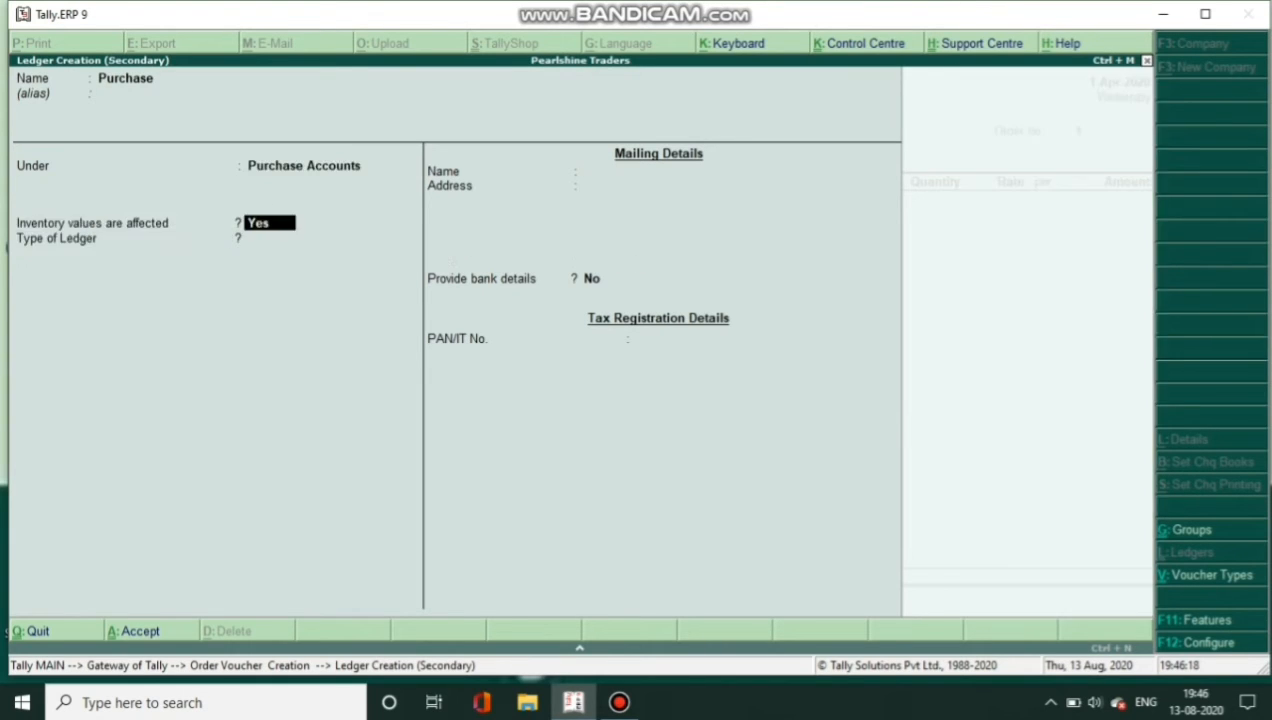
{"action": "key", "text": "Return"}
{"action": "key", "text": "Return"}
{"action": "key", "text": "Return"}
{"action": "key", "text": "Return"}
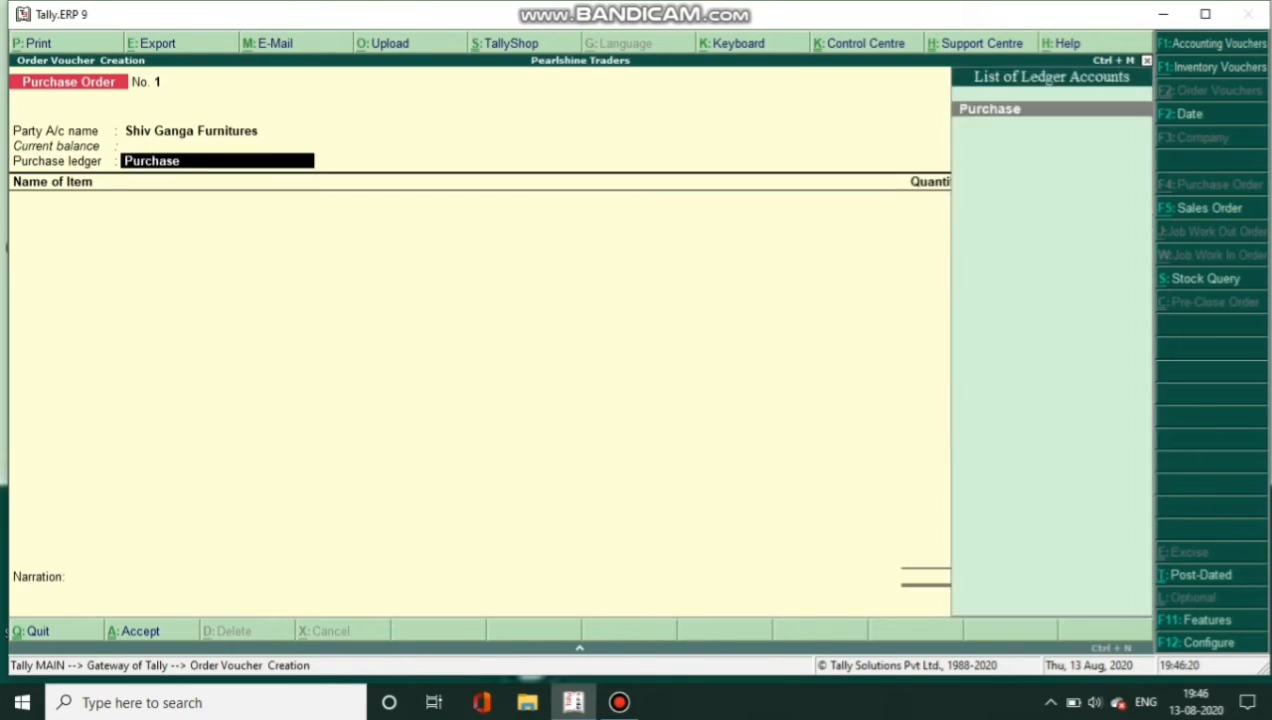
{"action": "key", "text": "Return"}
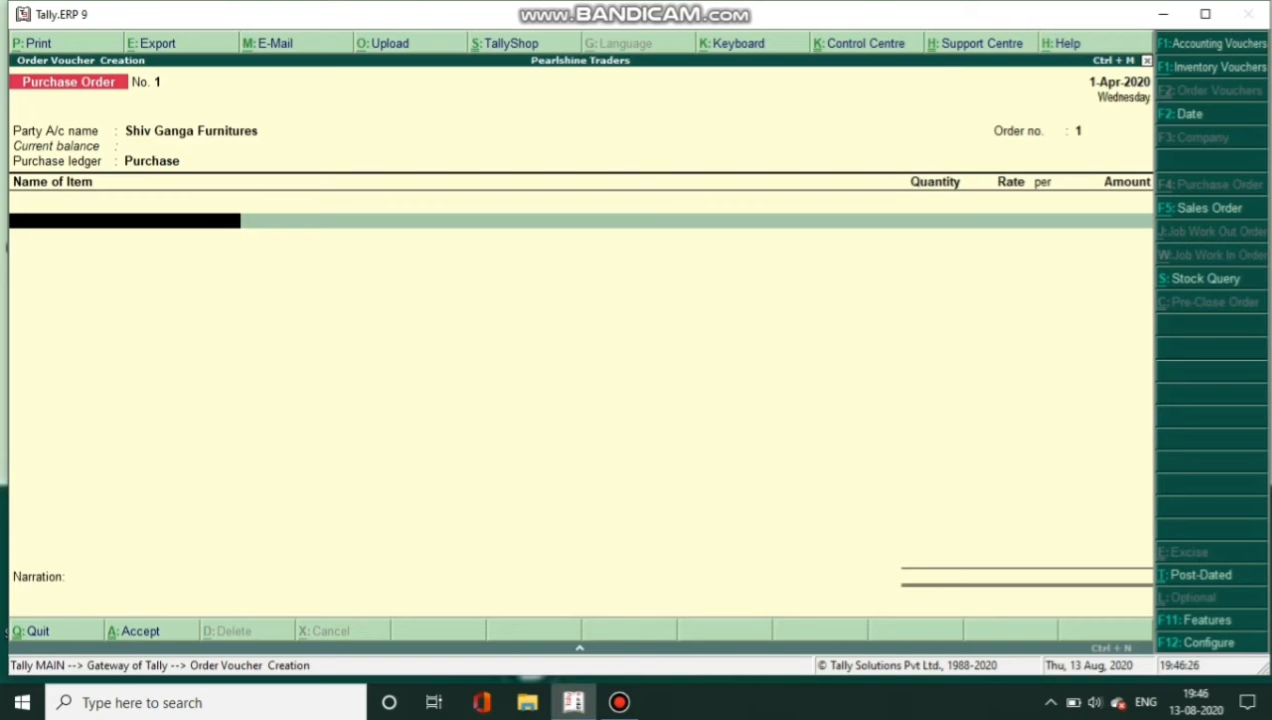
- Begin a new stock item for the order named Tables under the Primary group
{"action": "key", "text": "alt+c"}
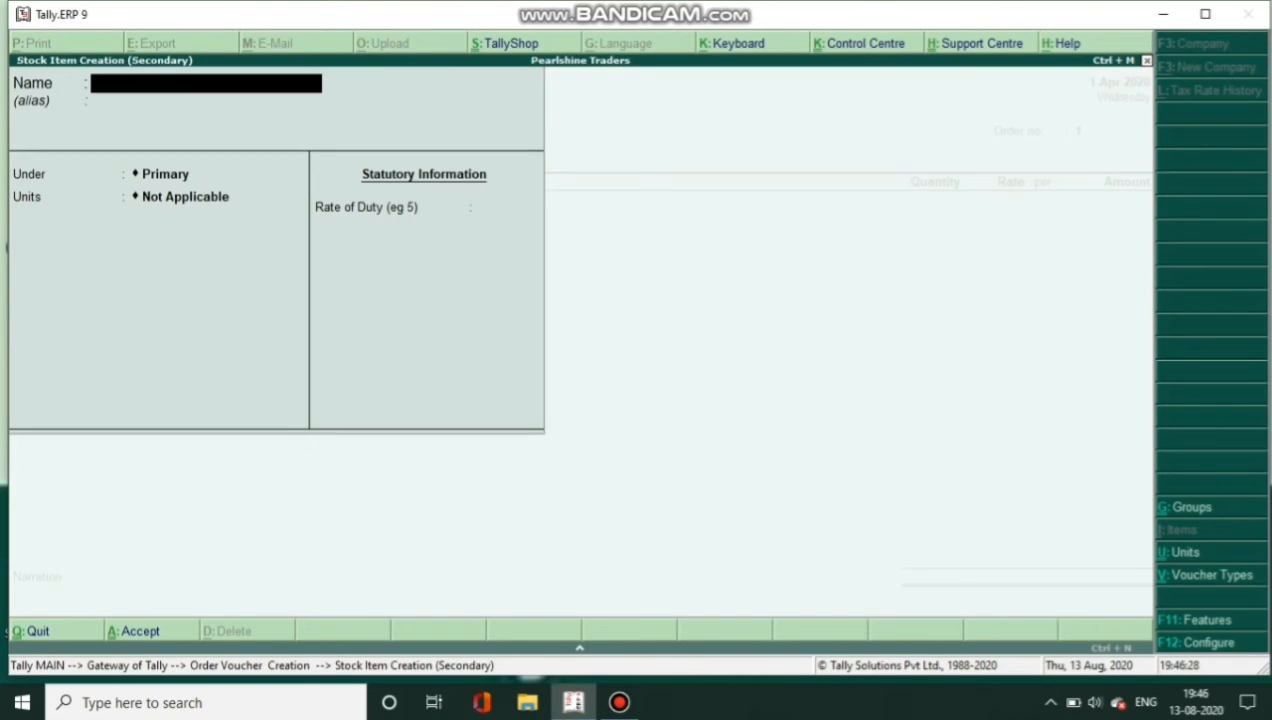
{"action": "type", "text": "Tab;Es"}
{"action": "key", "text": "BackSpace"}
{"action": "key", "text": "BackSpace"}
{"action": "type", "text": "les"}
{"action": "key", "text": "Return"}
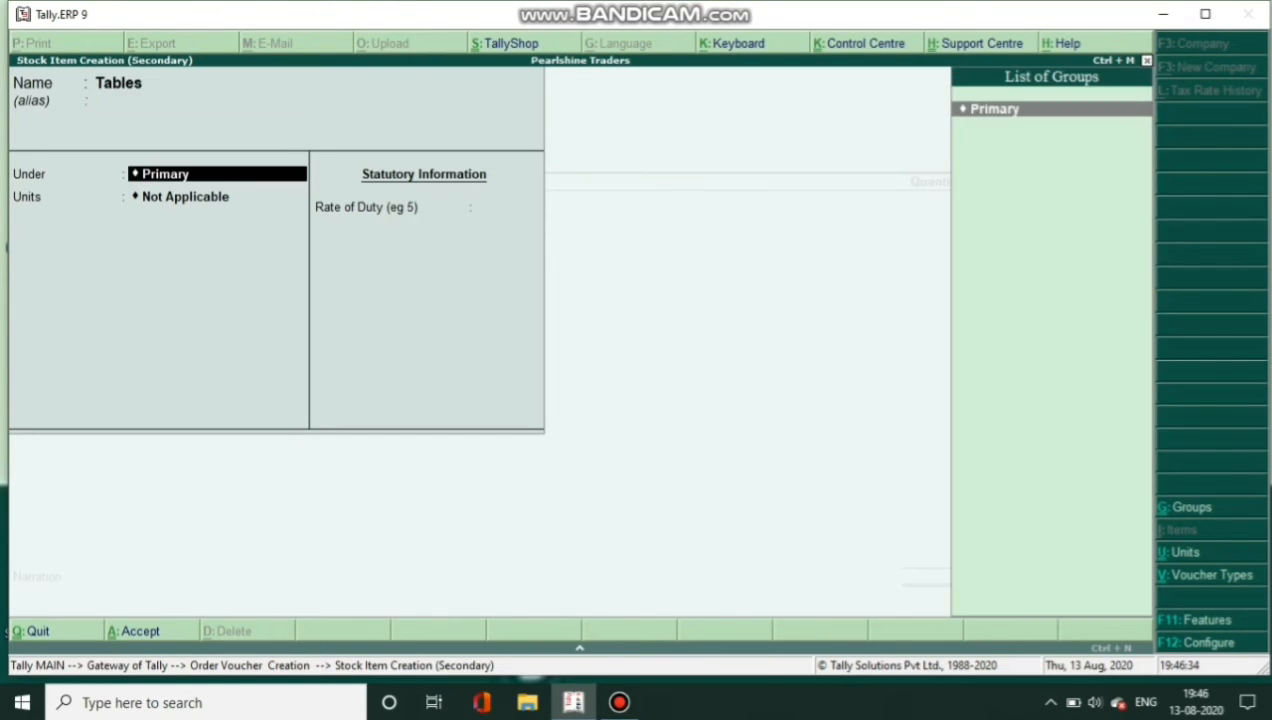
{"action": "key", "text": "Return"}
- Create a simple unit pcs with 0 decimal places for the Tables item and save the stock item
{"action": "key", "text": "alt+c"}
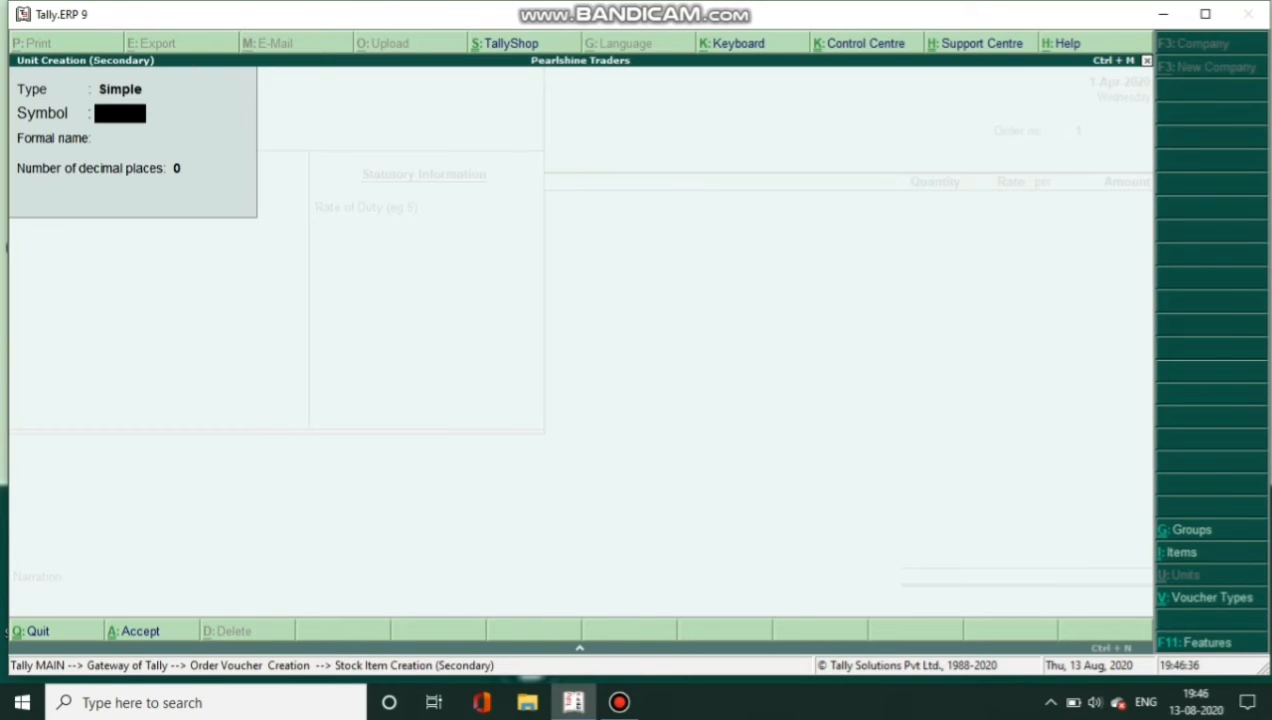
{"action": "type", "text": "pcs"}
{"action": "key", "text": "Return"}
{"action": "key", "text": "Return"}
{"action": "key", "text": "Return"}
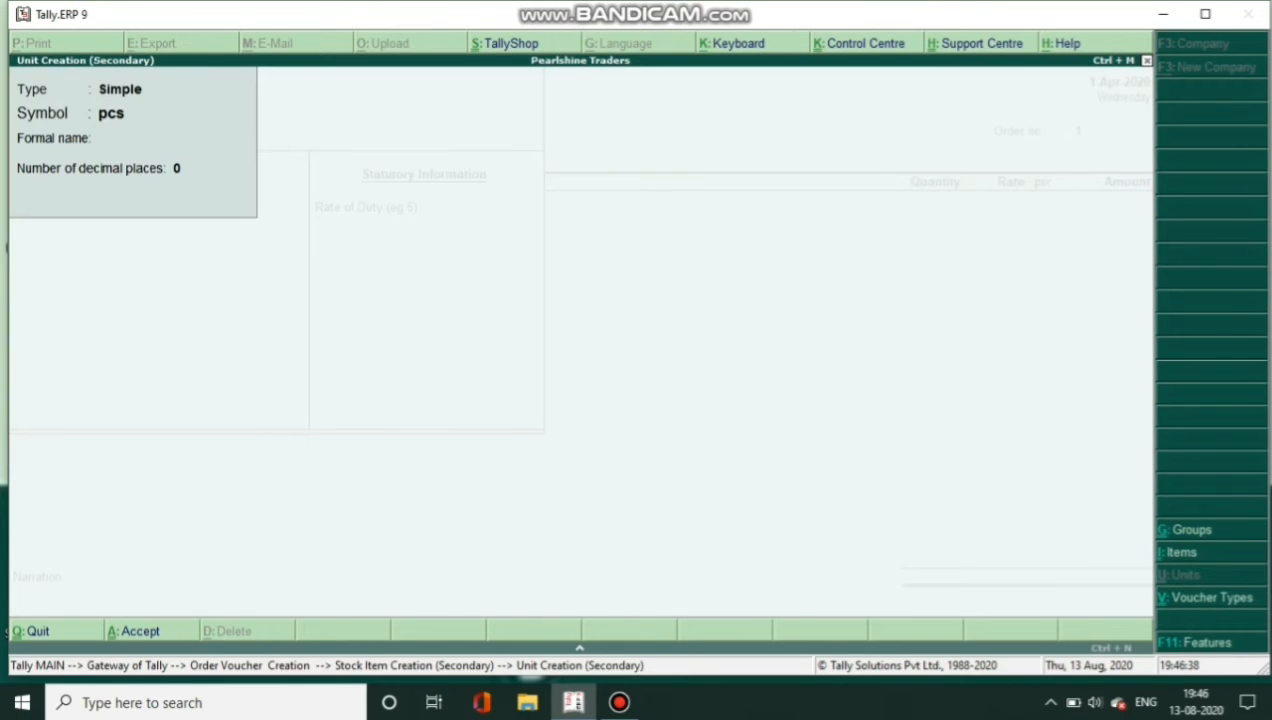
{"action": "key", "text": "Return"}
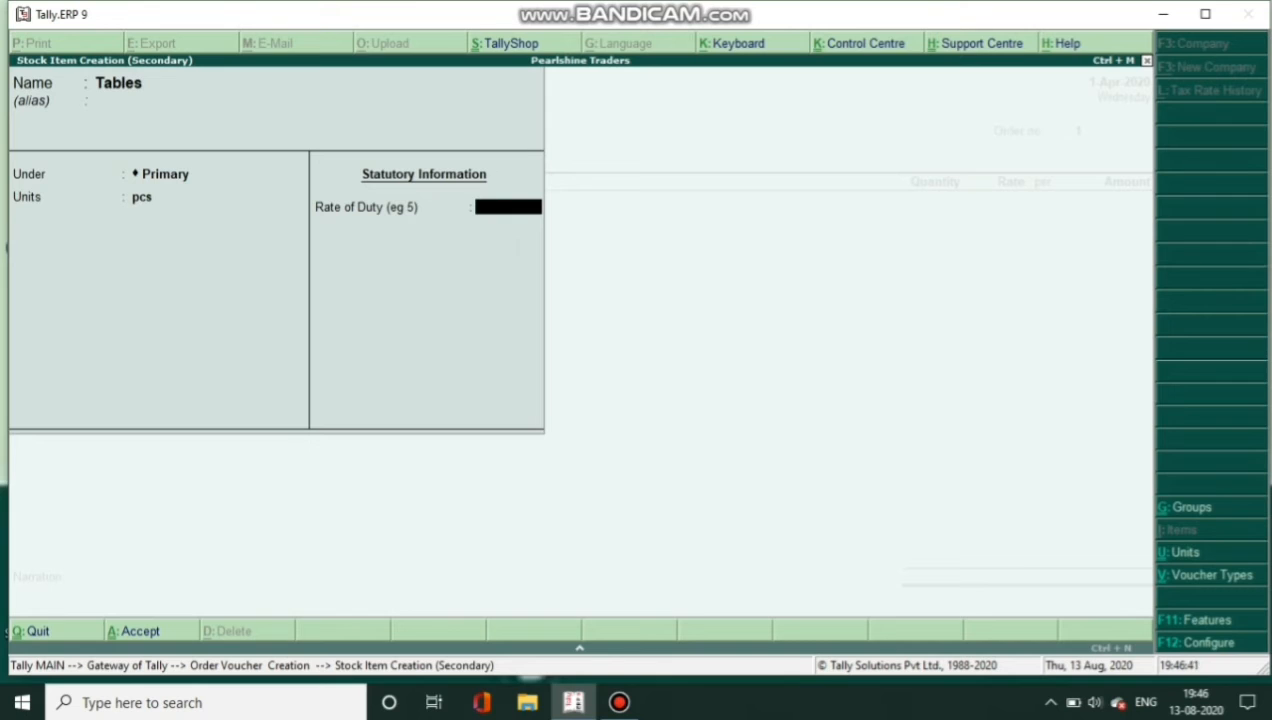
{"action": "key", "text": "Return"}
{"action": "key", "text": "Return"}
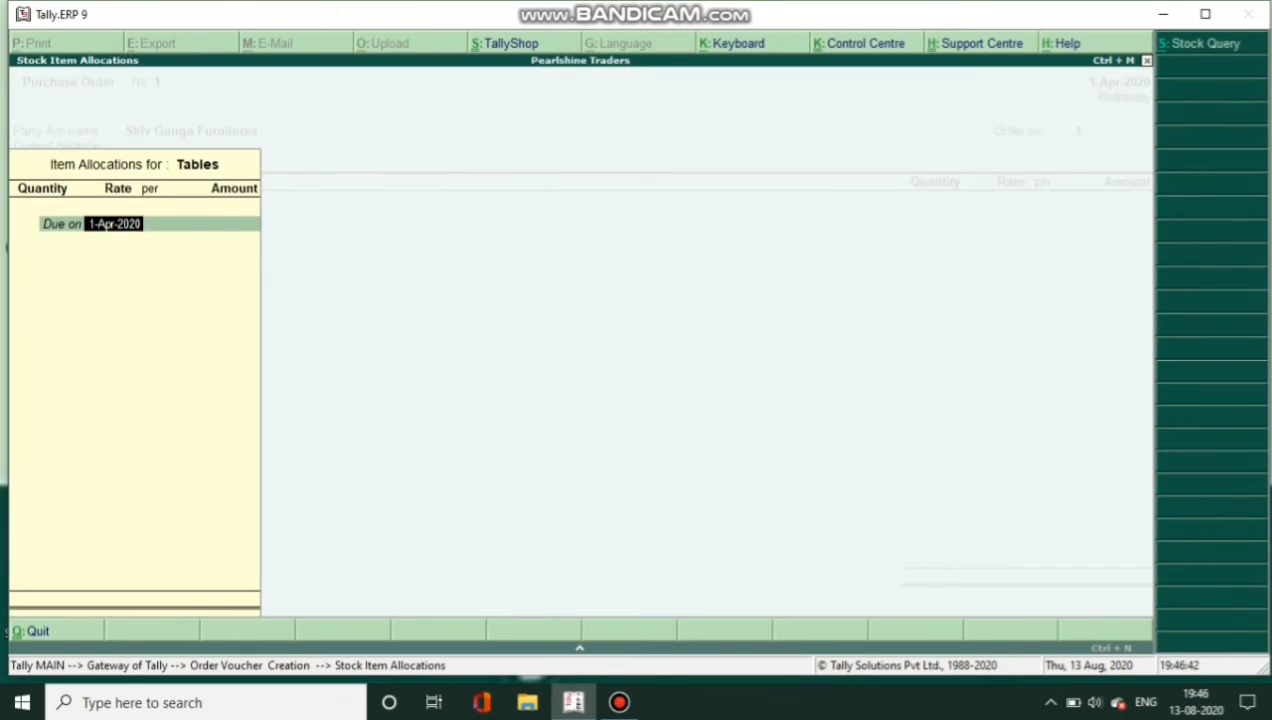
- Allocate 200 pcs of Tables at a rate of 510 per pcs, due on 1-Apr-2020
{"action": "key", "text": "Return"}
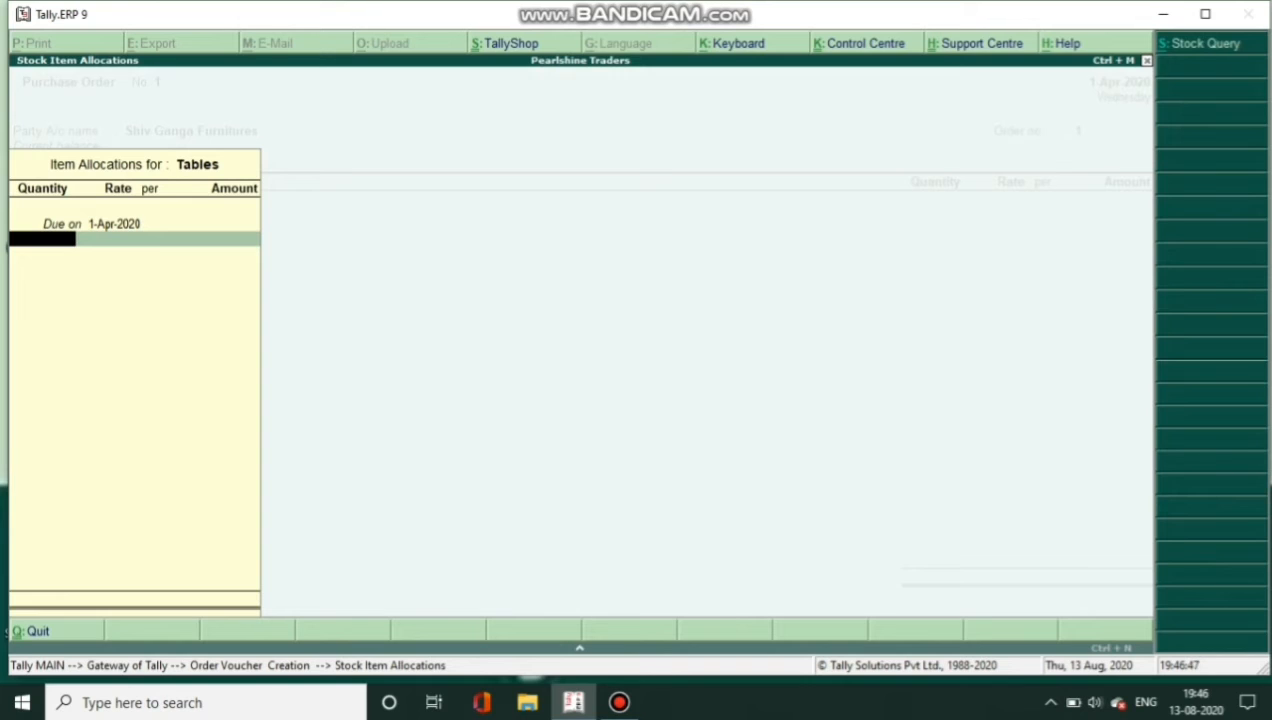
{"action": "type", "text": "200"}
{"action": "key", "text": "Return"}
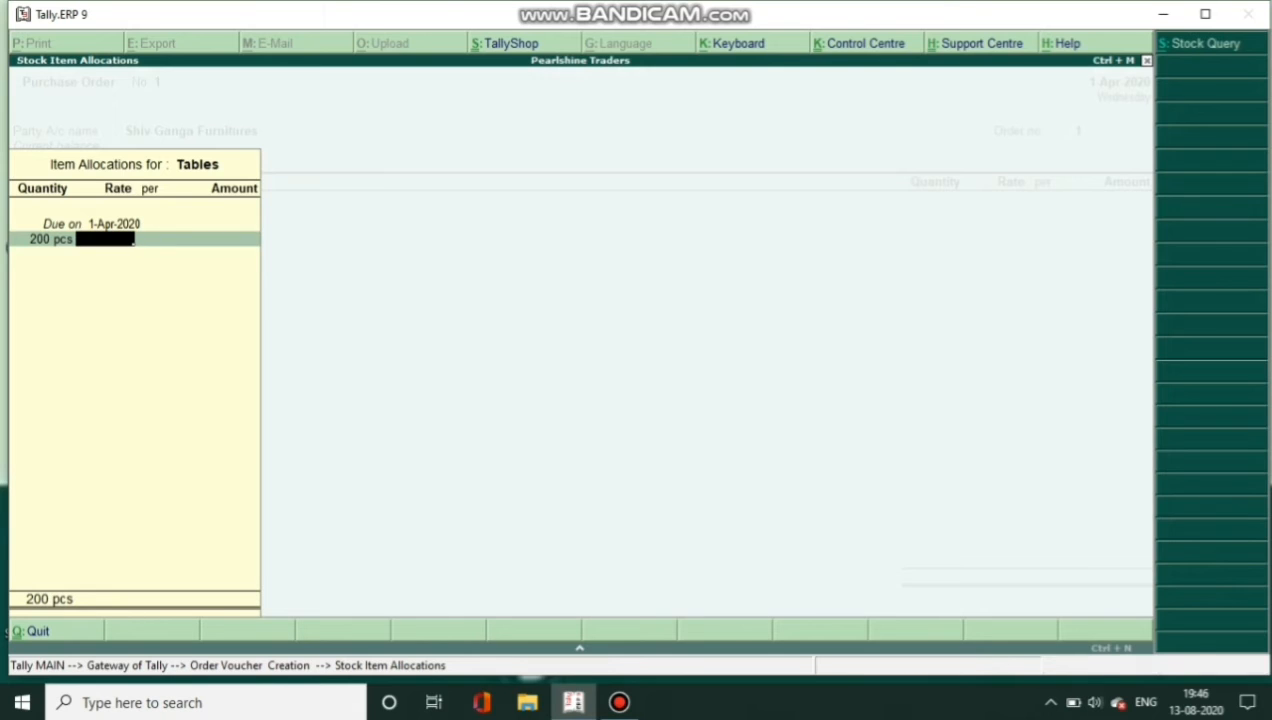
{"action": "type", "text": "510"}
{"action": "key", "text": "Return"}
{"action": "key", "text": "Return"}
{"action": "key", "text": "Return"}
{"action": "key", "text": "Return"}
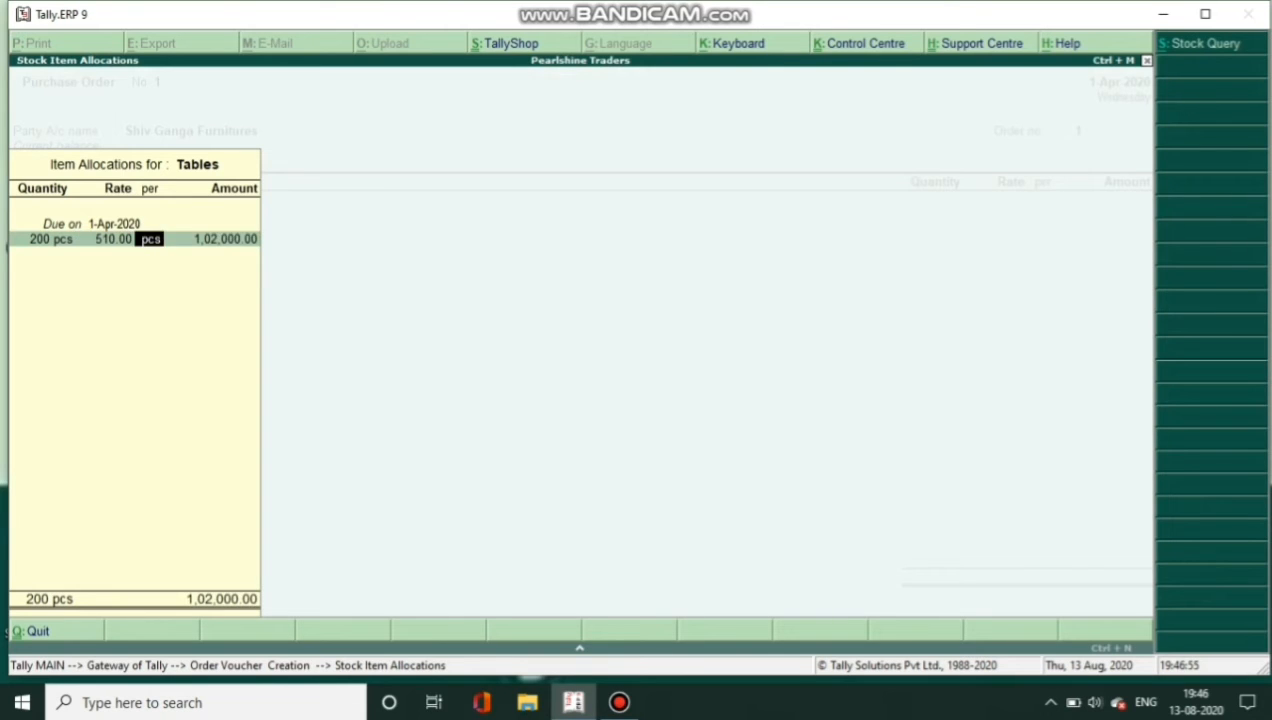
- Complete the Tables allocation and save the purchase order without a narration
{"action": "key", "text": "Return"}
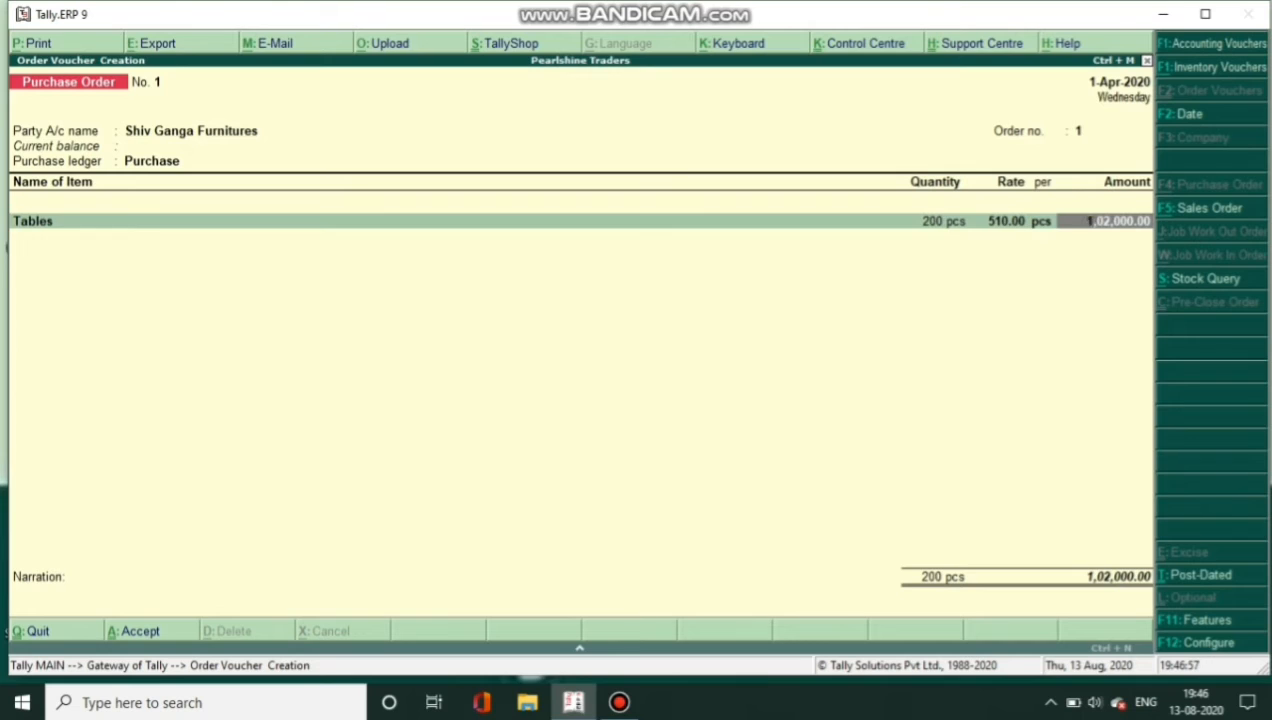
{"action": "key", "text": "Return"}
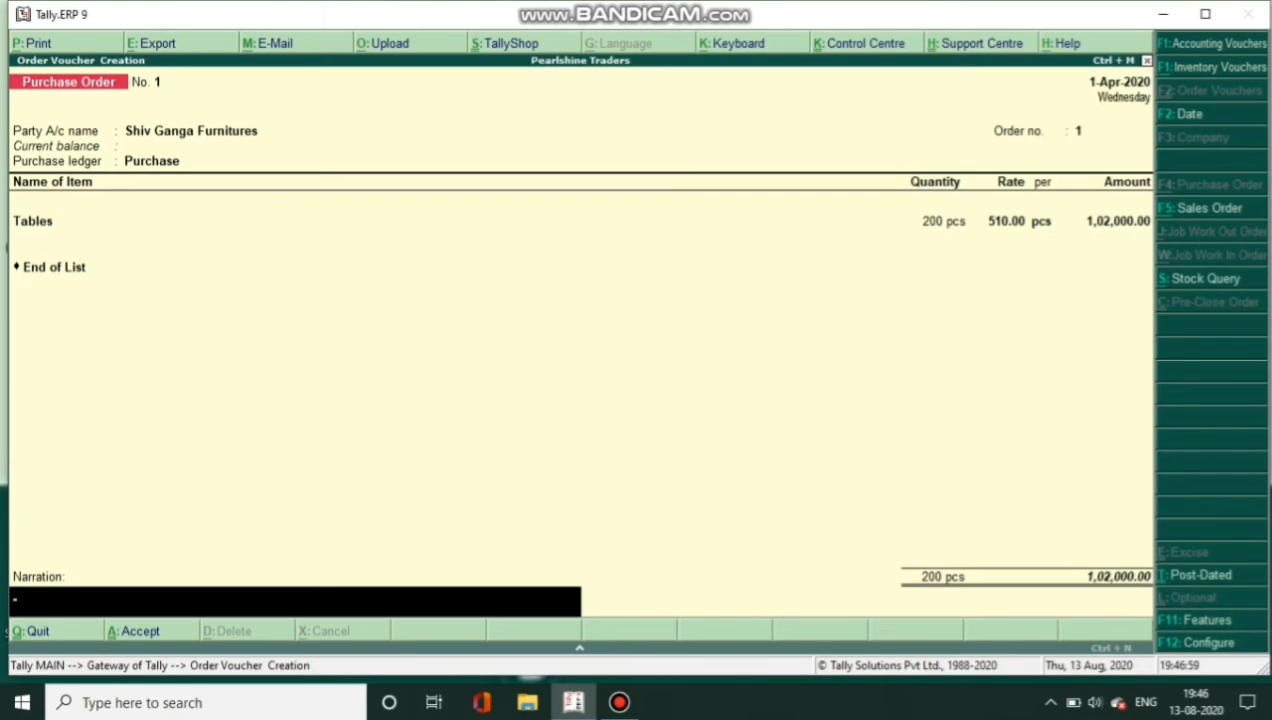
{"action": "key", "text": "Return"}
{"action": "key", "text": "Return"}
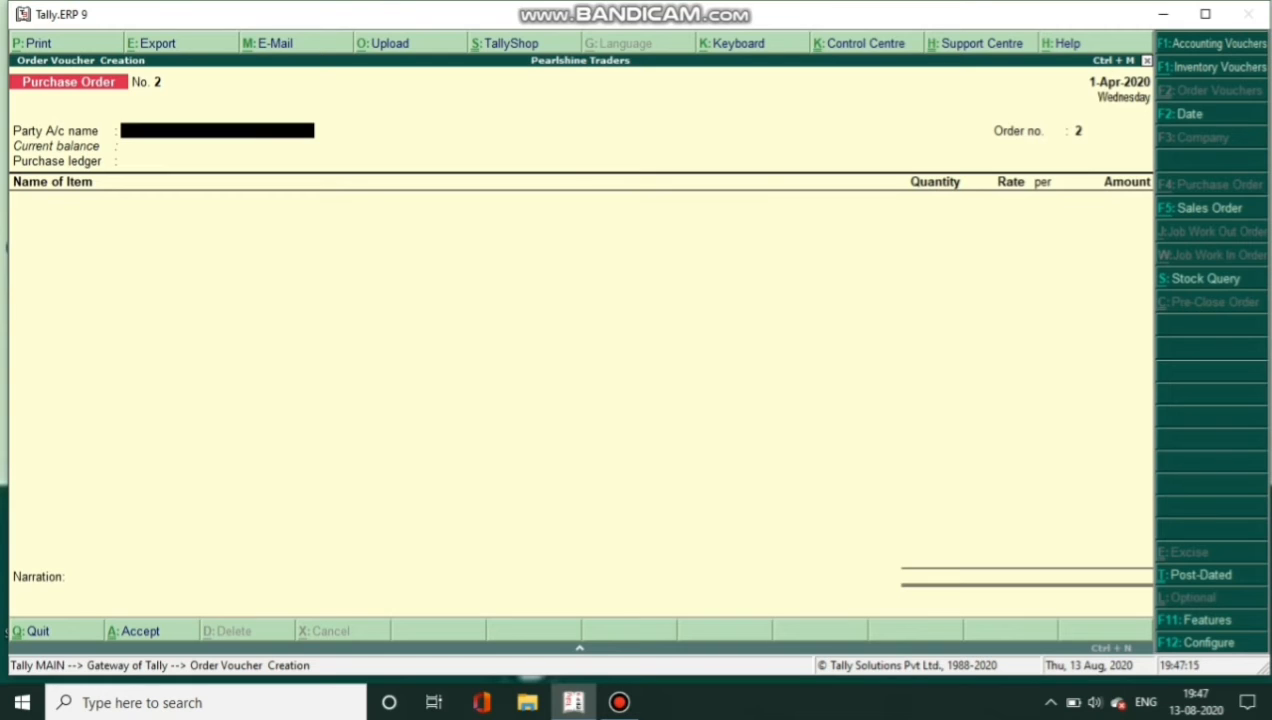
- Start a receipt note for Shiv Ganga Furnitures against order 1 dated 1-Apr-2020 and accept the supplier details
{"action": "key", "text": "alt+F9"}
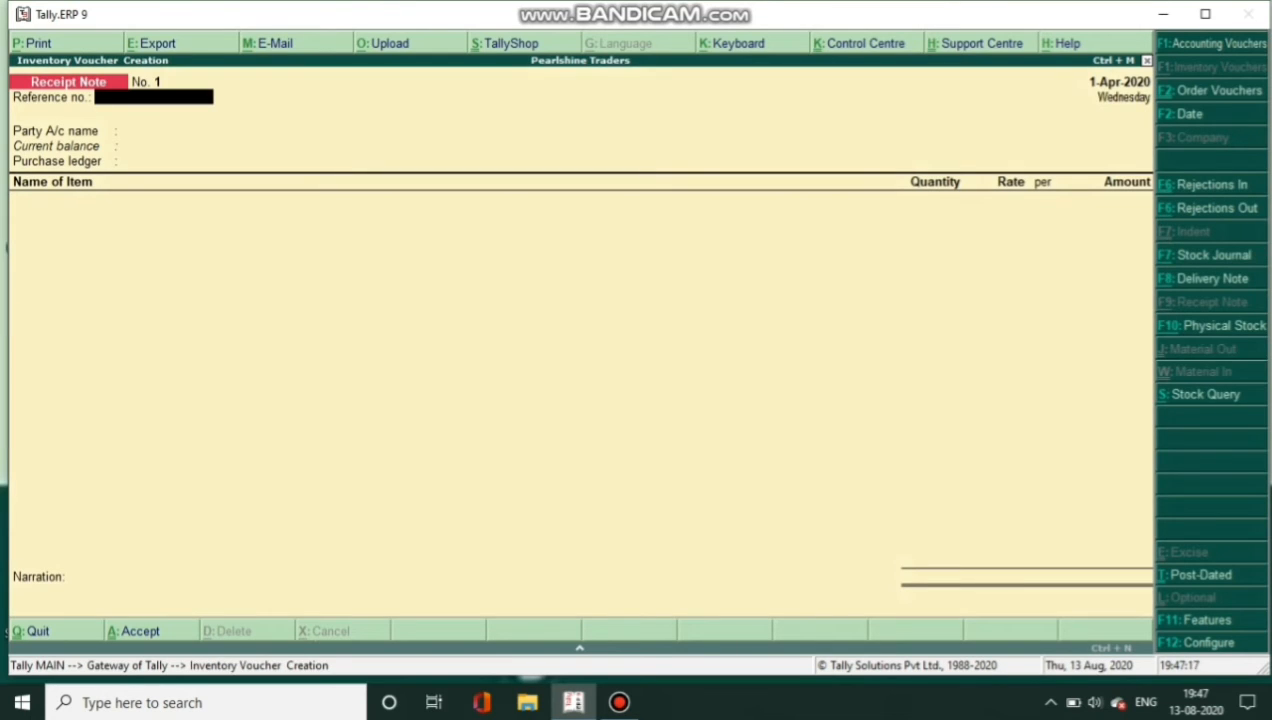
{"action": "key", "text": "Return"}
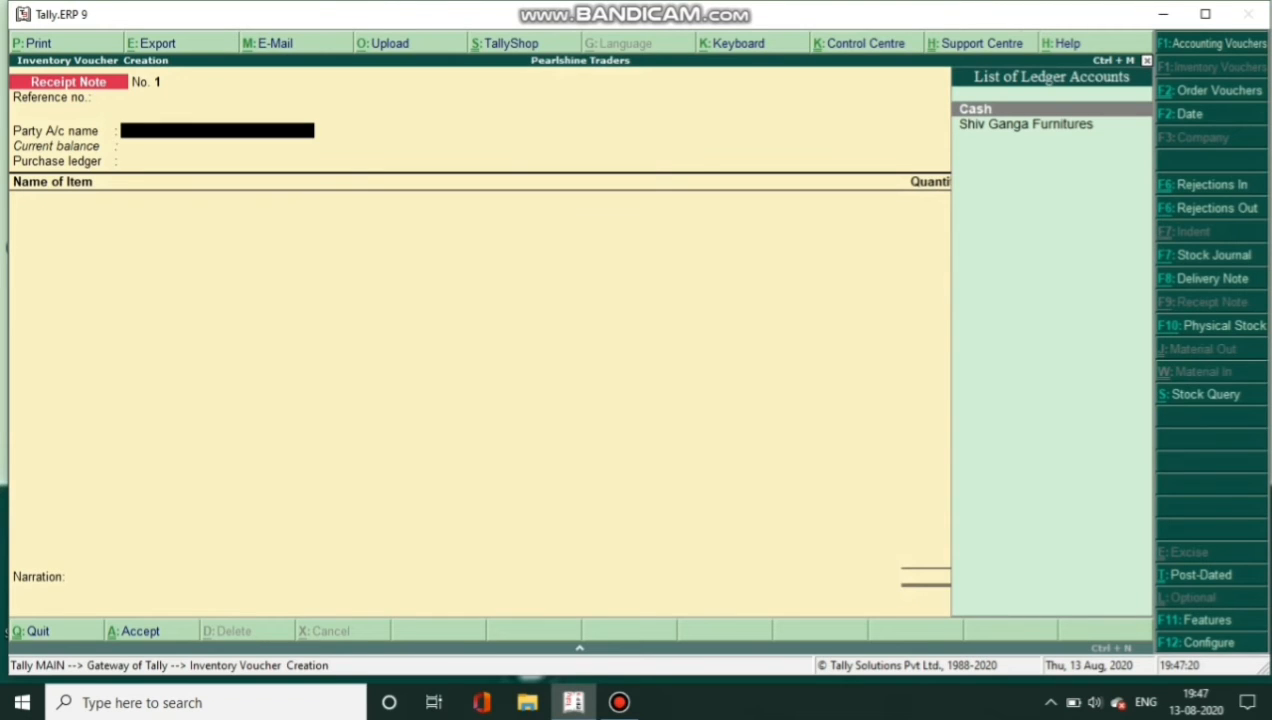
{"action": "key", "text": "Down"}
{"action": "key", "text": "Return"}
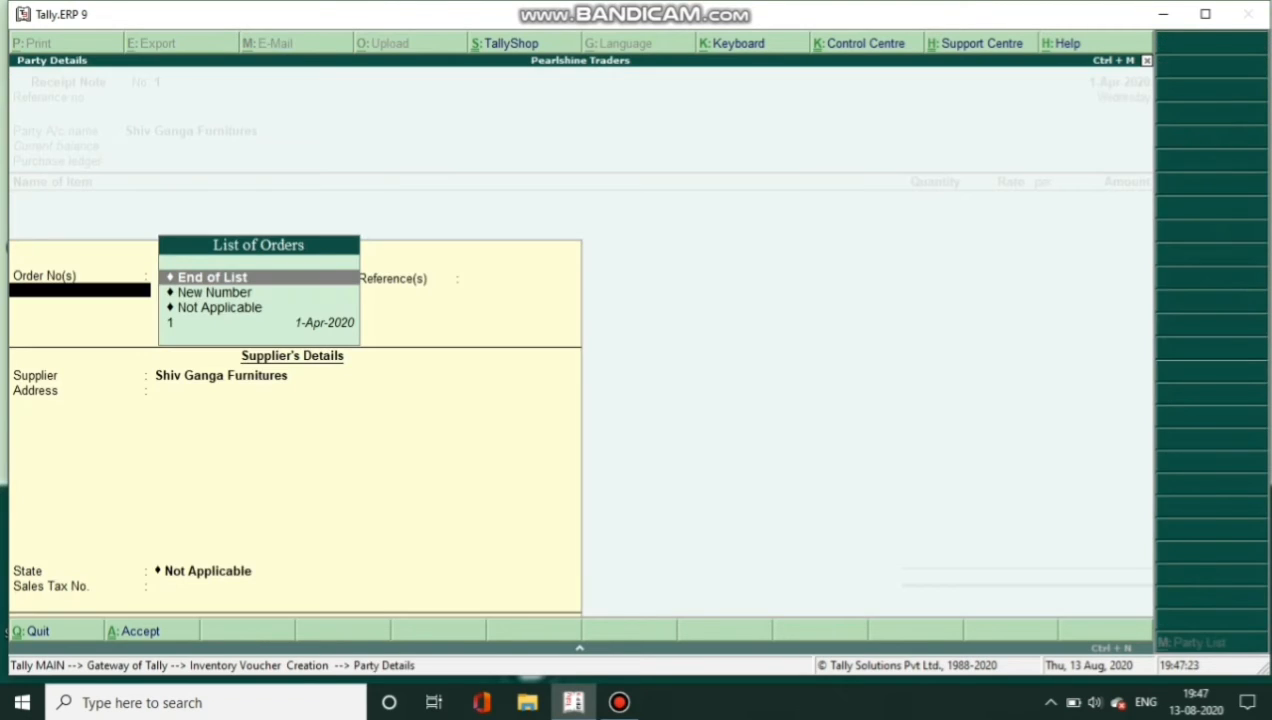
{"action": "key", "text": "Down"}
{"action": "key", "text": "Down"}
{"action": "key", "text": "Down"}
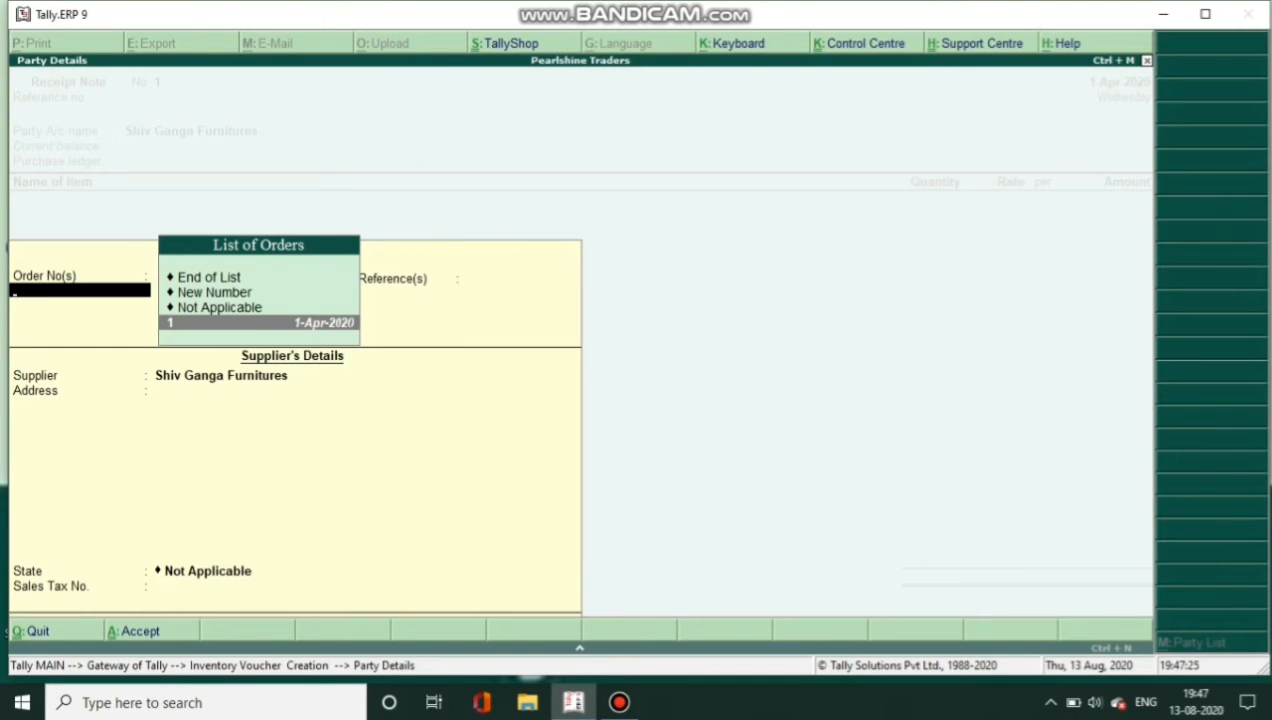
{"action": "key", "text": "Return"}
{"action": "key", "text": "Return"}
{"action": "key", "text": "Return"}
{"action": "key", "text": "Return"}
{"action": "key", "text": "Return"}
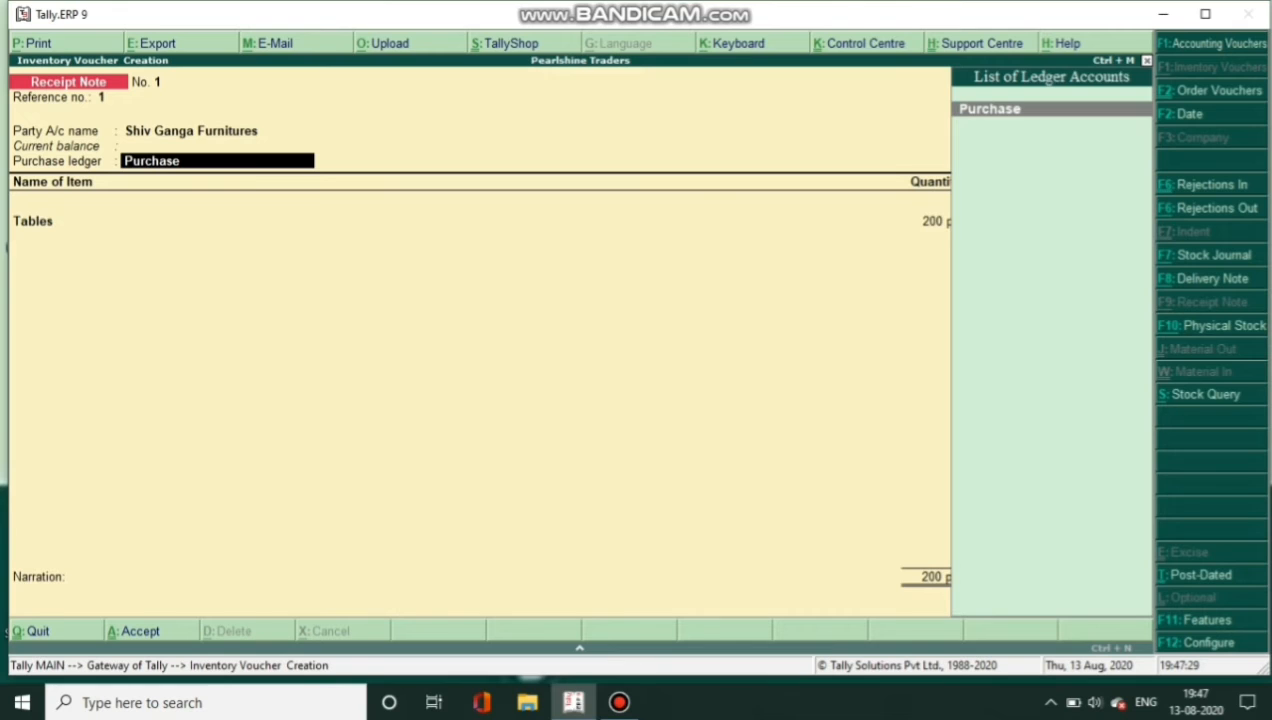
- Use the Purchase ledger and allocate the 200 pcs of Tables at 510 per pcs to tracking number 1
{"action": "key", "text": "Return"}
{"action": "key", "text": "Return"}
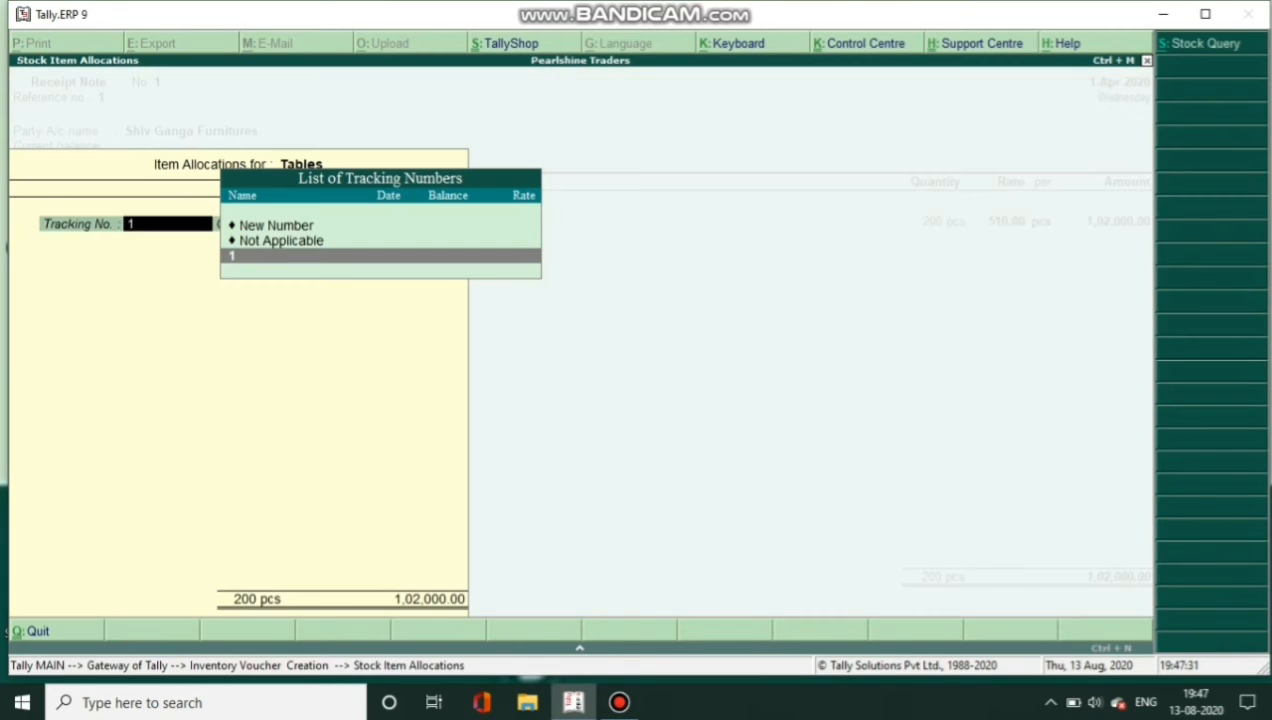
{"action": "key", "text": "Return"}
{"action": "key", "text": "Return"}
{"action": "key", "text": "Return"}
{"action": "key", "text": "Return"}
{"action": "key", "text": "Return"}
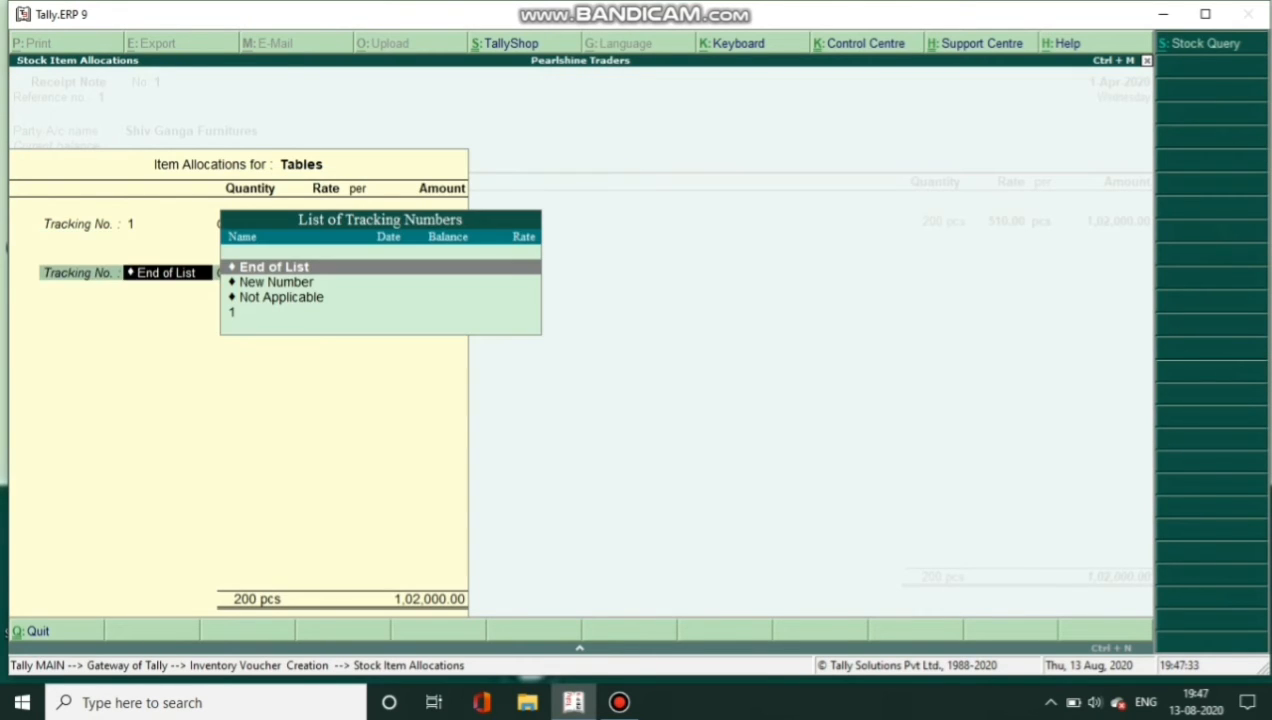
{"action": "key", "text": "Return"}
- Finish the receipt note's item list and save the voucher without a narration
{"action": "key", "text": "Return"}
{"action": "key", "text": "Return"}
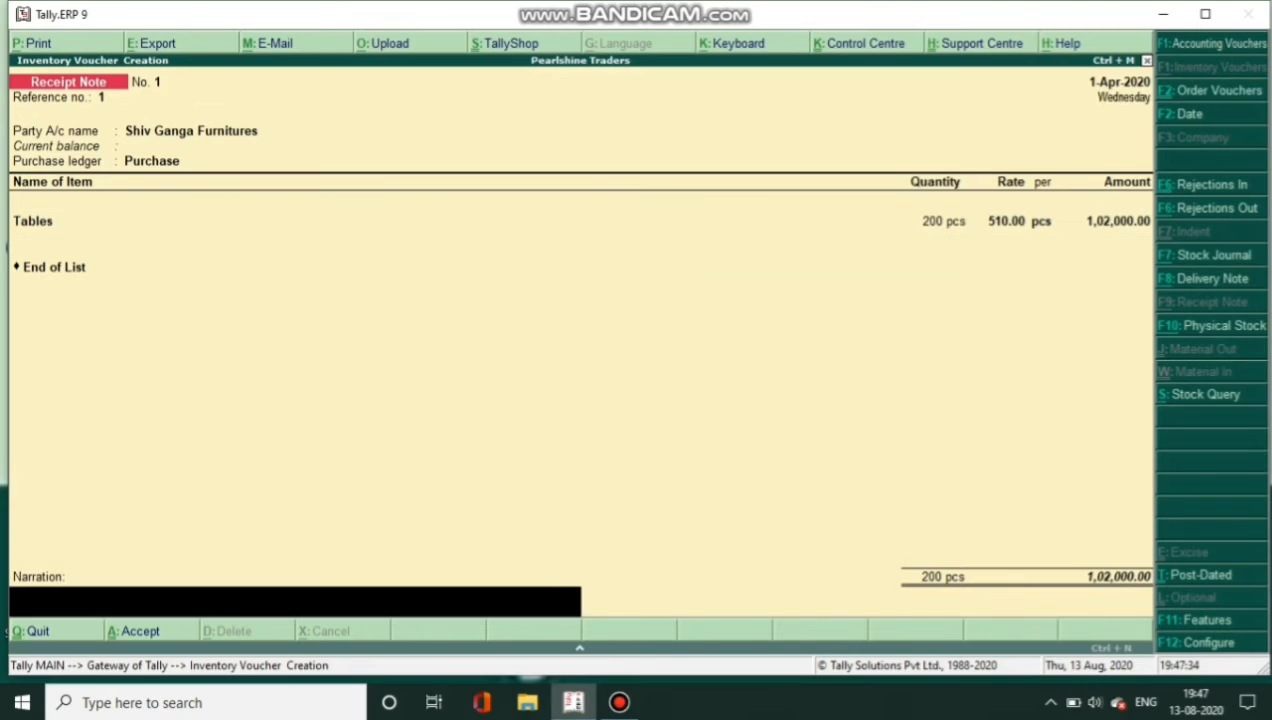
{"action": "key", "text": "Return"}
{"action": "key", "text": "Return"}
- Start a Rejections Out voucher with Shiv Ganga Furnitures as the ledger account and supplier
{"action": "key", "text": "alt+F5"}
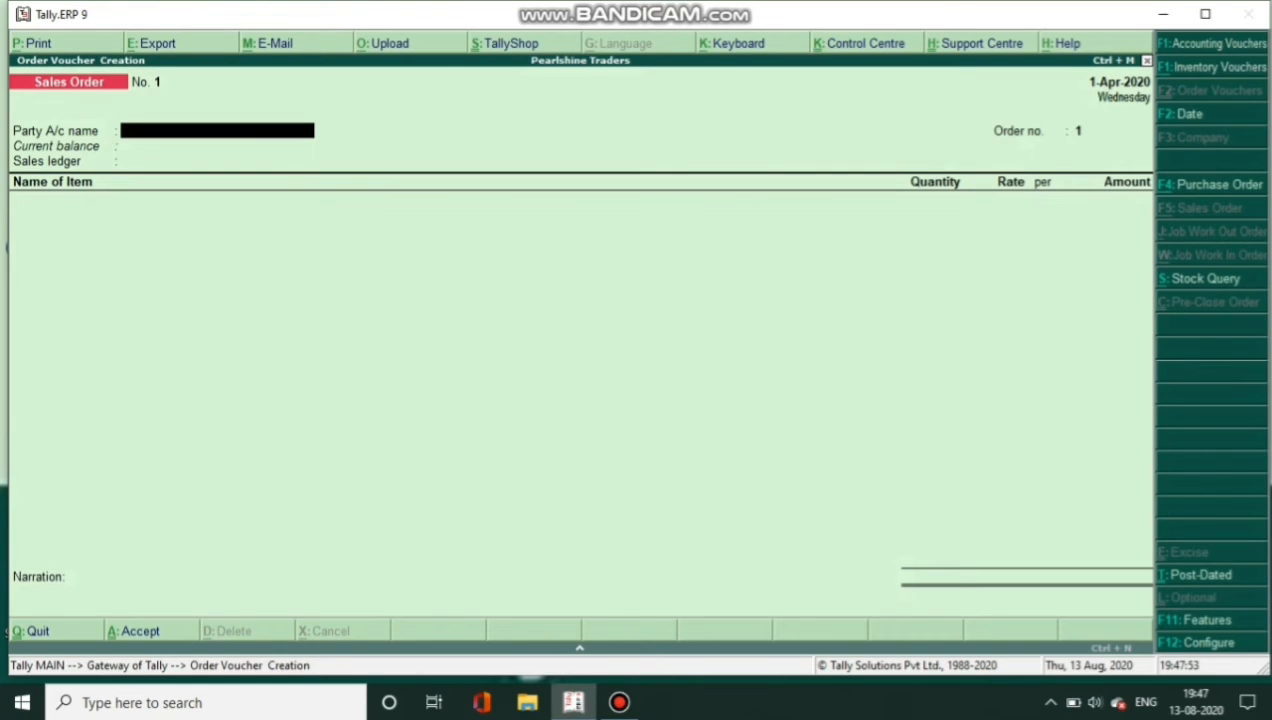
{"action": "key", "text": "alt+F6"}
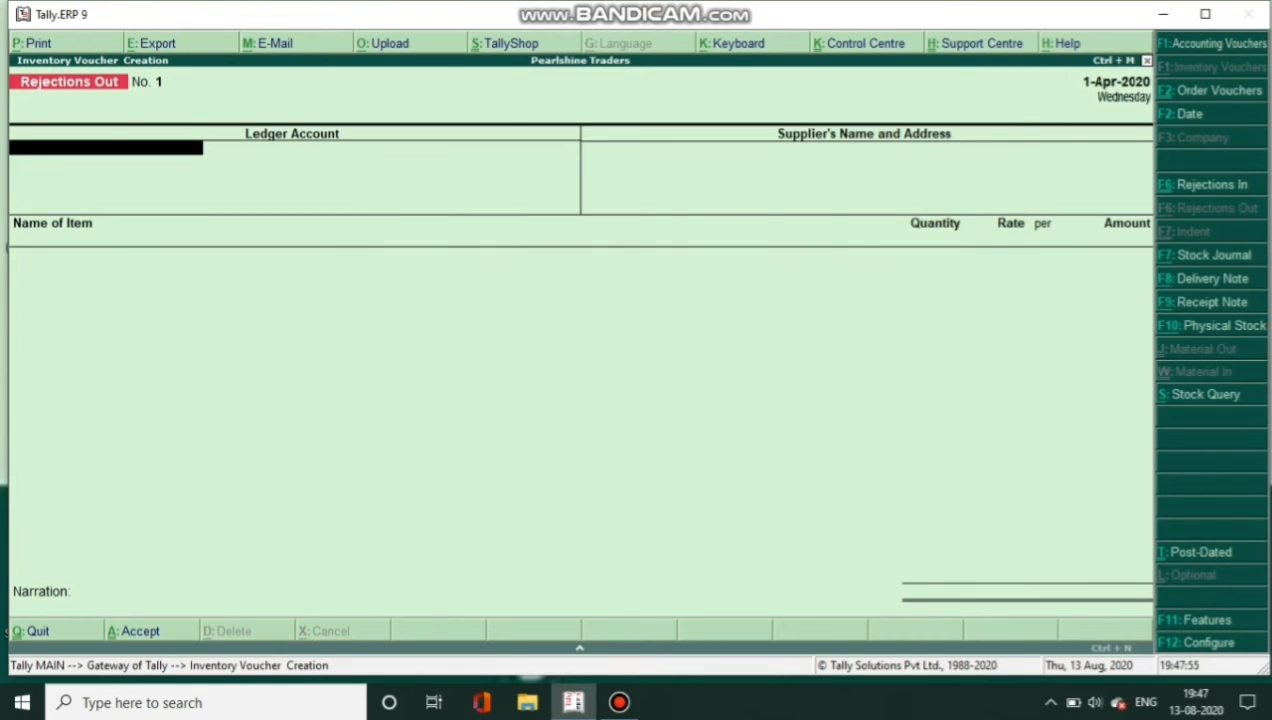
{"action": "type", "text": "sh"}
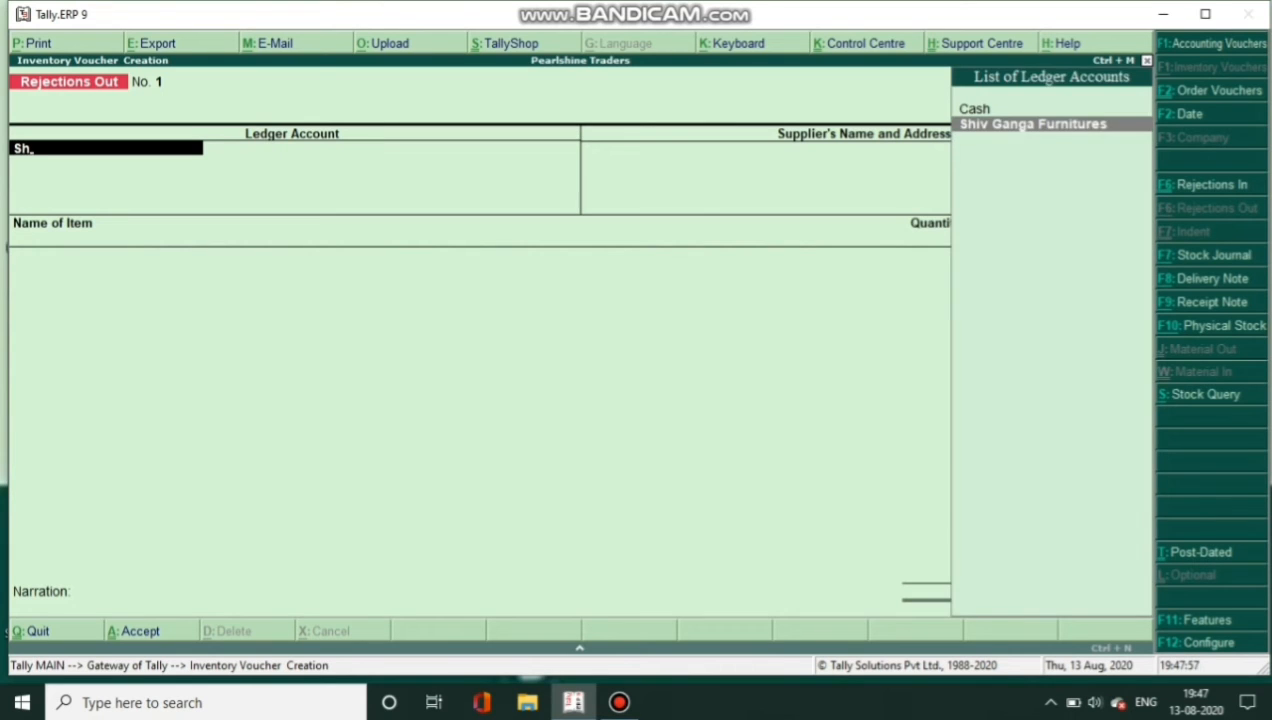
{"action": "key", "text": "Return"}
{"action": "key", "text": "Return"}
{"action": "key", "text": "Return"}
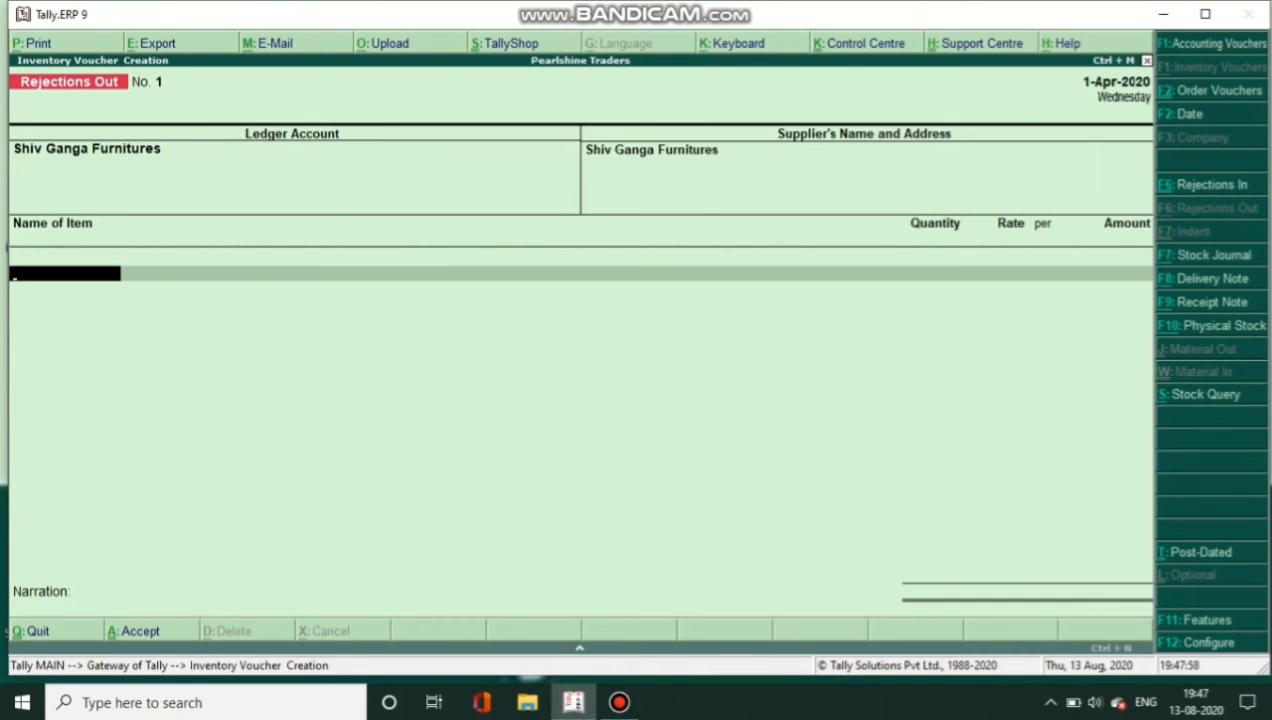
- Reject 5 pcs of Tables at 510 per pcs against tracking number 1 and save the Rejections Out voucher
{"action": "type", "text": "t"}
{"action": "key", "text": "Return"}
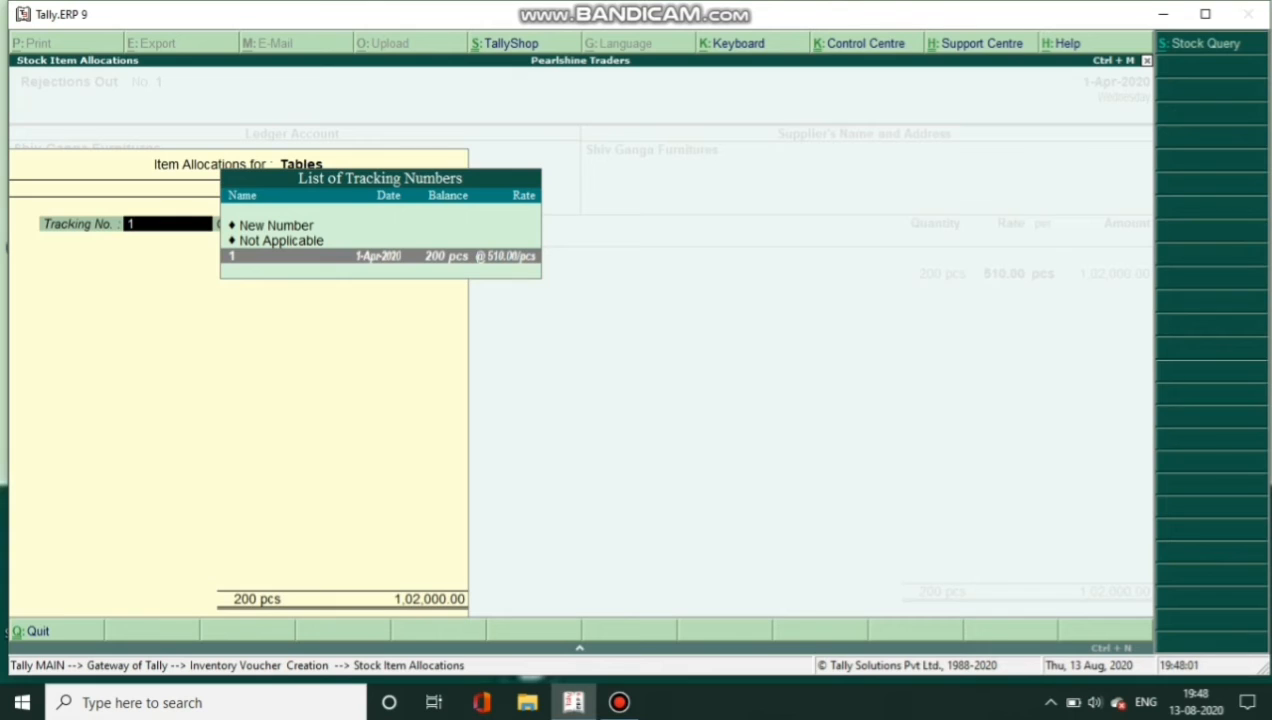
{"action": "key", "text": "Return"}
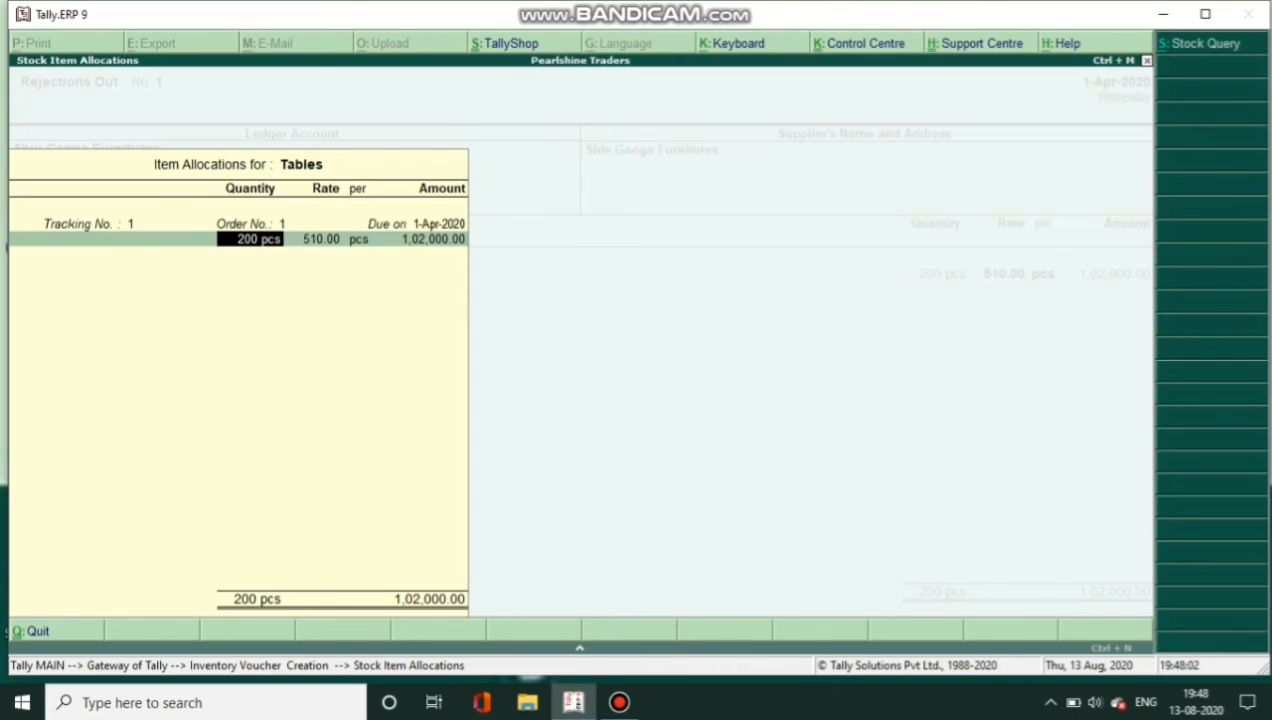
{"action": "type", "text": "5"}
{"action": "key", "text": "Return"}
{"action": "key", "text": "Return"}
{"action": "key", "text": "Return"}
{"action": "key", "text": "Return"}
{"action": "key", "text": "Return"}
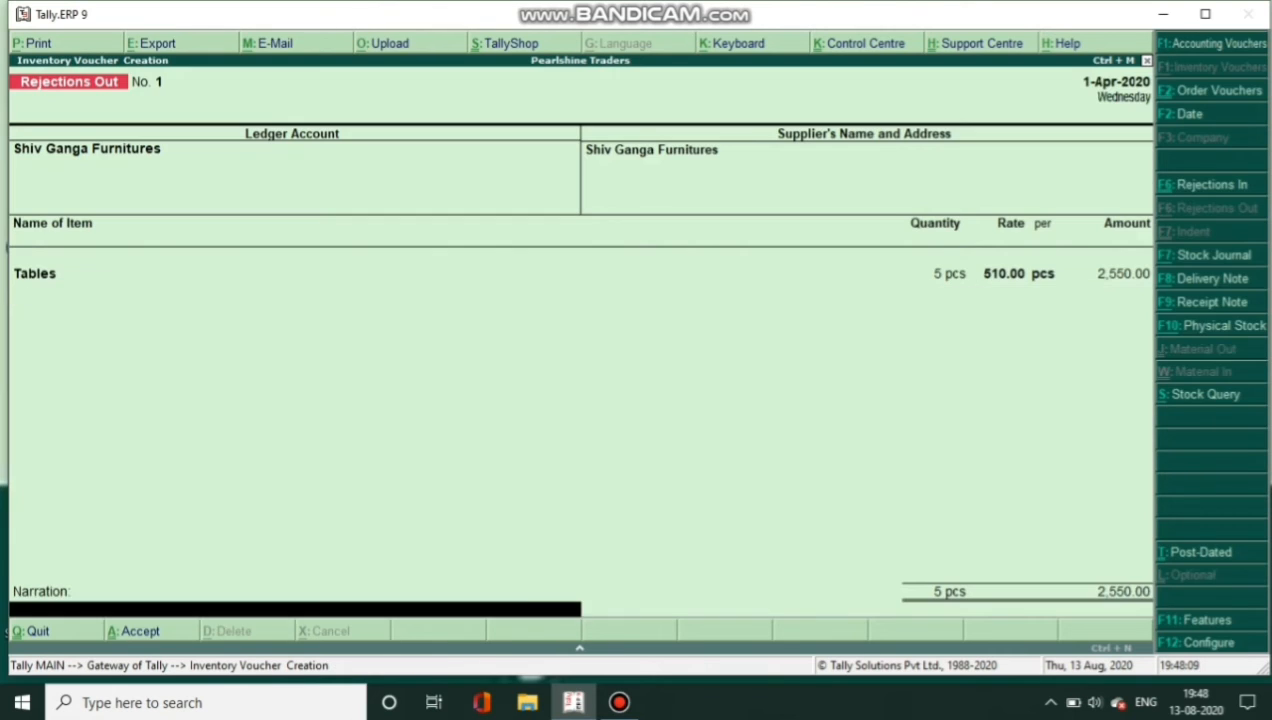
{"action": "key", "text": "Return"}
{"action": "key", "text": "Return"}
- Start a purchase voucher dated 1-Apr-2020 with Shiv Ganga Furnitures as the party account
{"action": "key", "text": "alt+F5"}
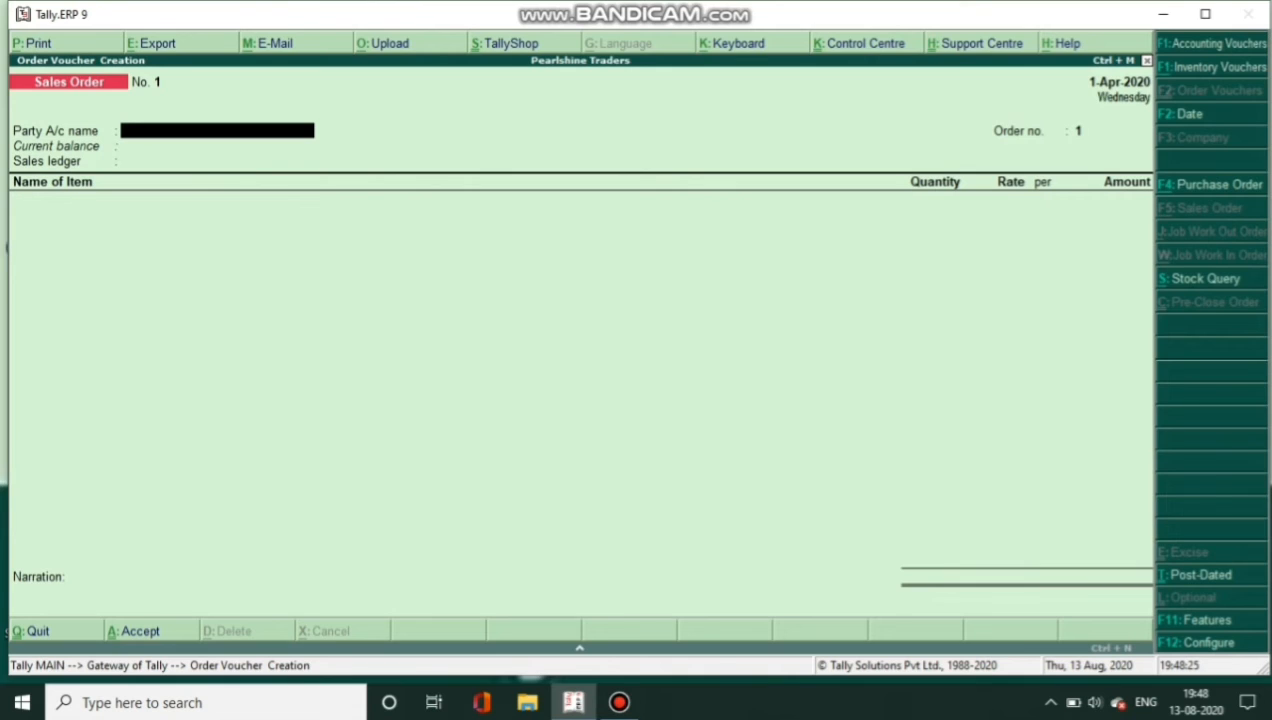
{"action": "key", "text": "F9"}
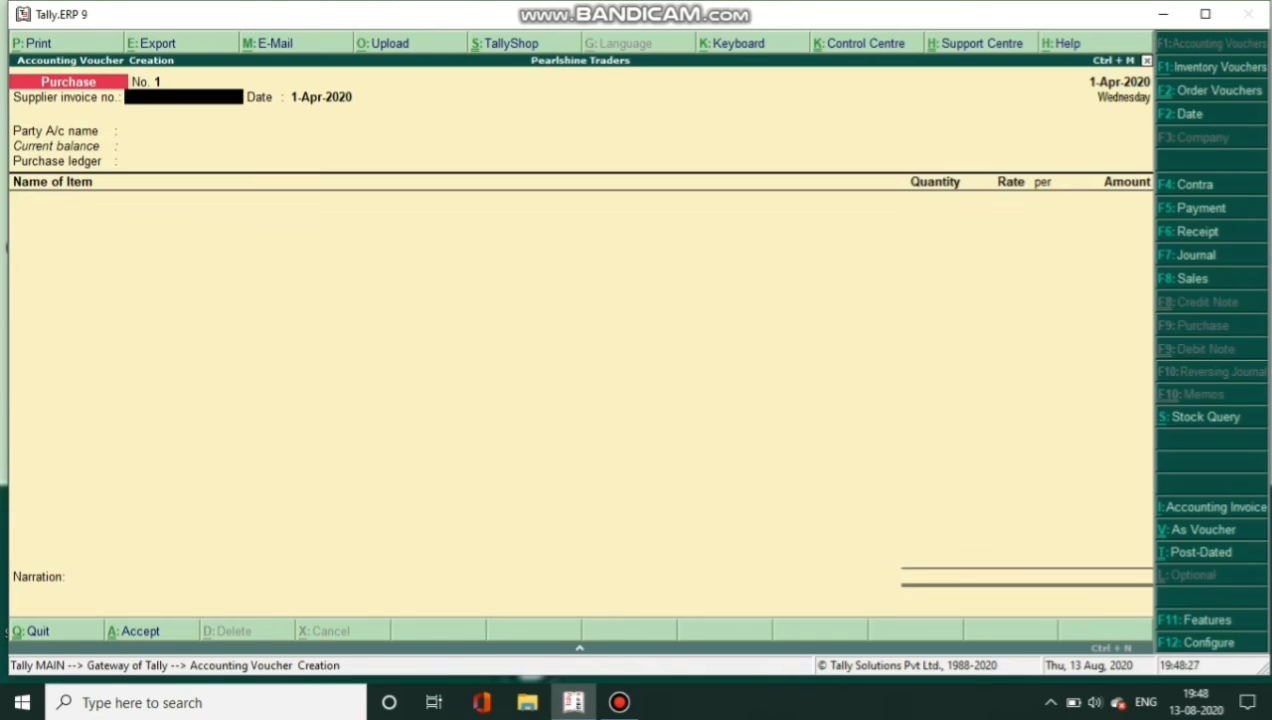
{"action": "key", "text": "Return"}
{"action": "key", "text": "Return"}
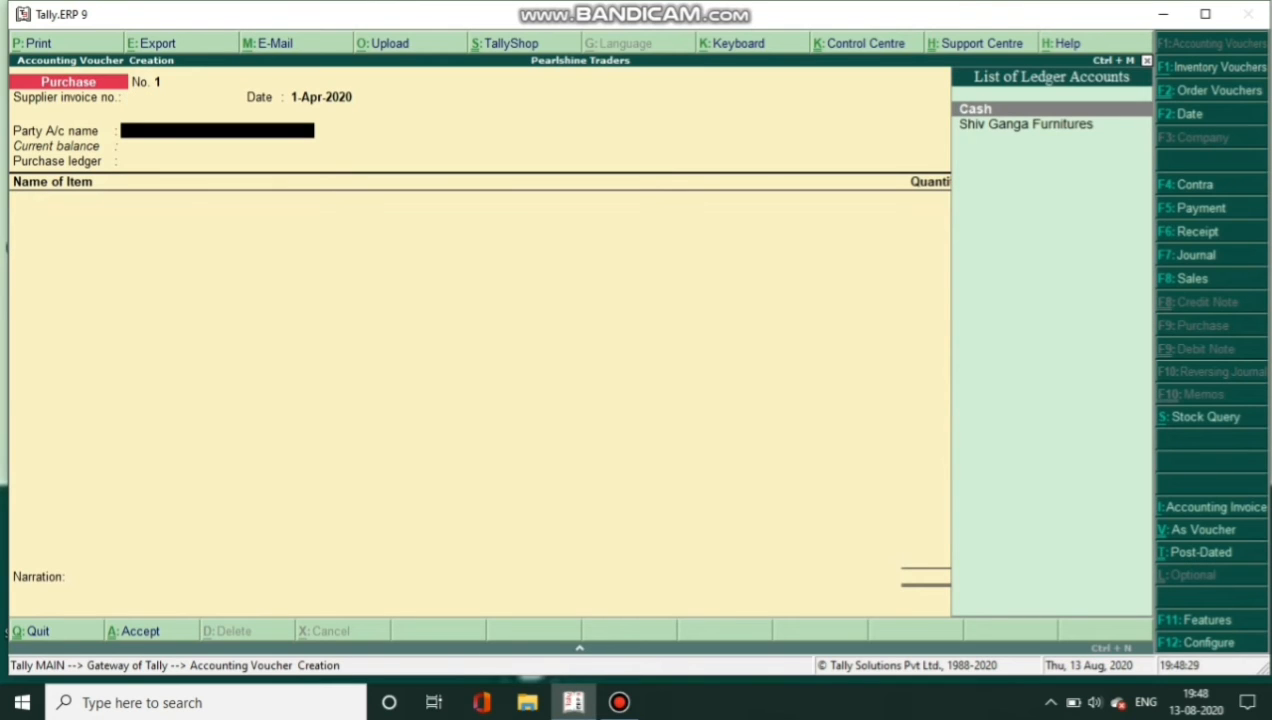
{"action": "key", "text": "Down"}
{"action": "key", "text": "Return"}
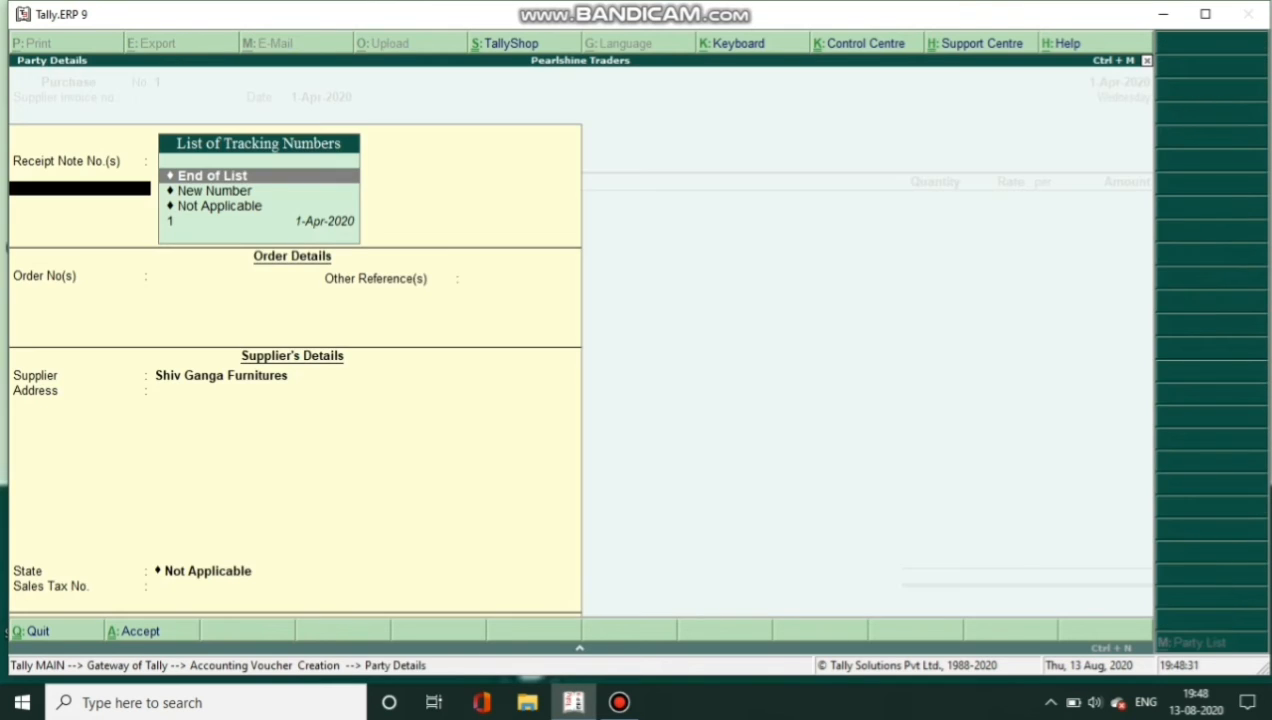
- Link the purchase to receipt note 1 dated 1-Apr-2020 and accept the remaining party details
{"action": "key", "text": "Down"}
{"action": "key", "text": "Down"}
{"action": "key", "text": "Down"}
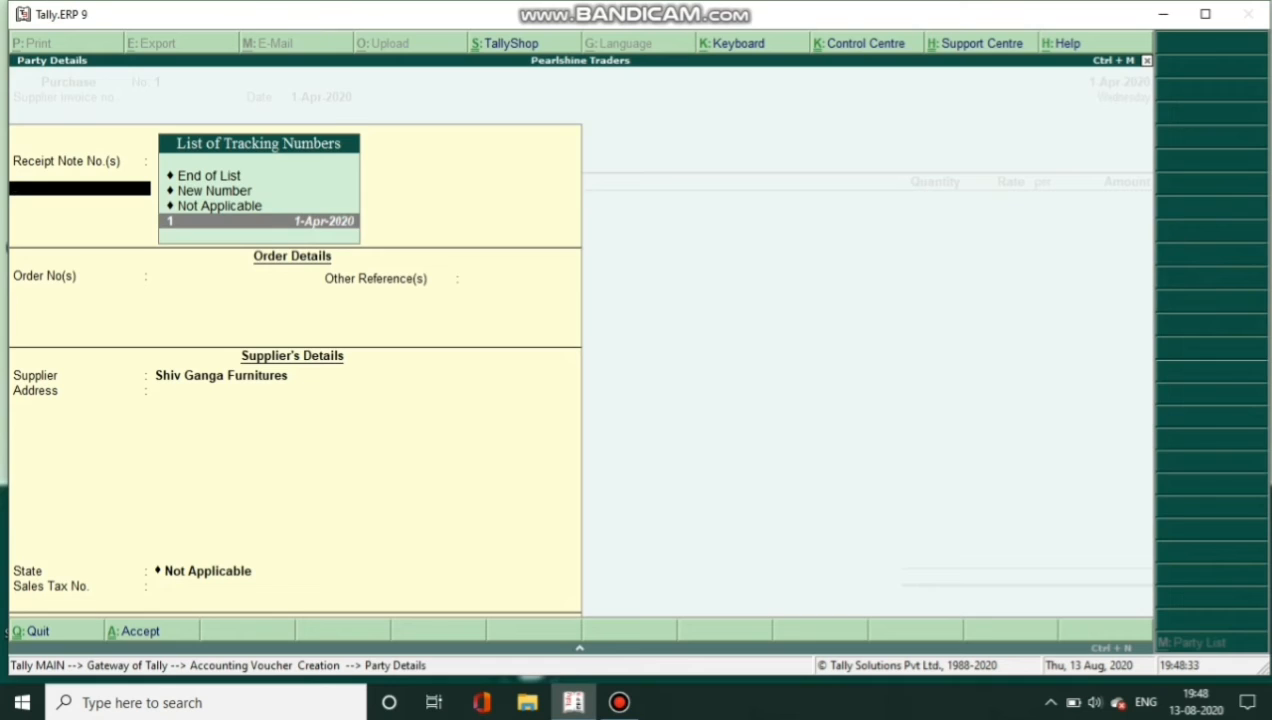
{"action": "key", "text": "Return"}
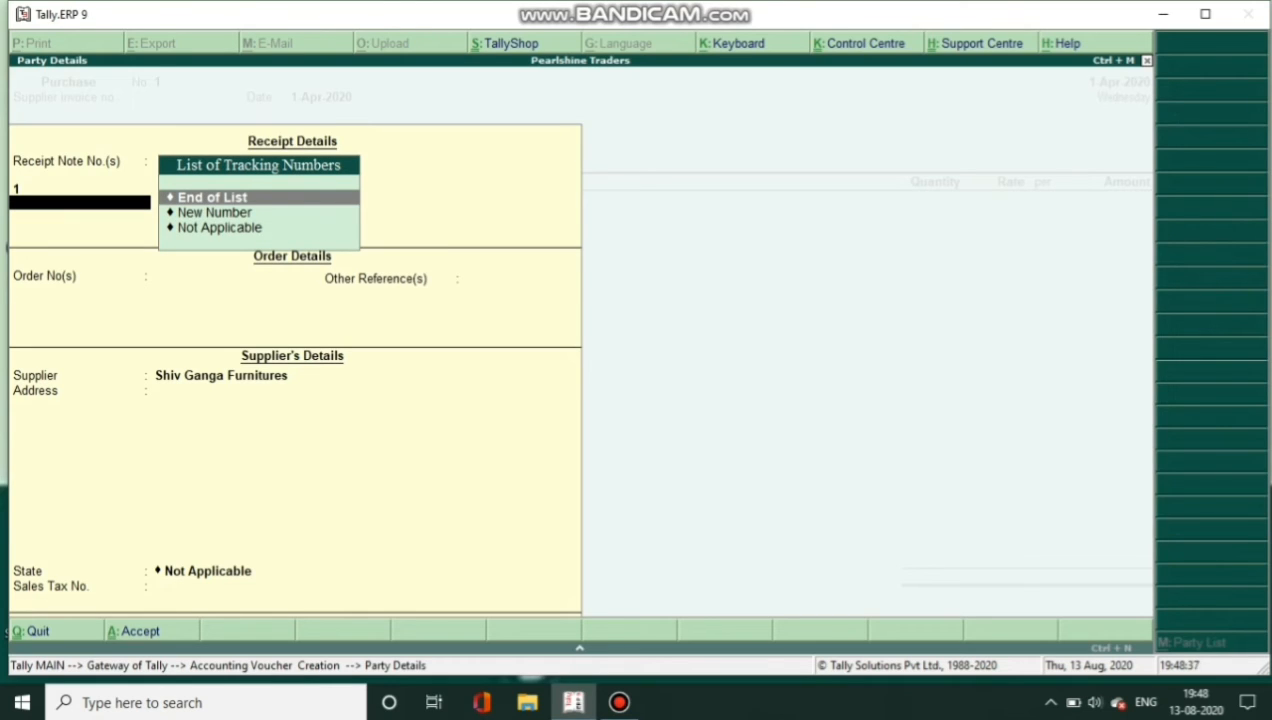
{"action": "key", "text": "Return"}
{"action": "key", "text": "Return"}
{"action": "key", "text": "Return"}
{"action": "key", "text": "Return"}
{"action": "key", "text": "Return"}
{"action": "key", "text": "Return"}
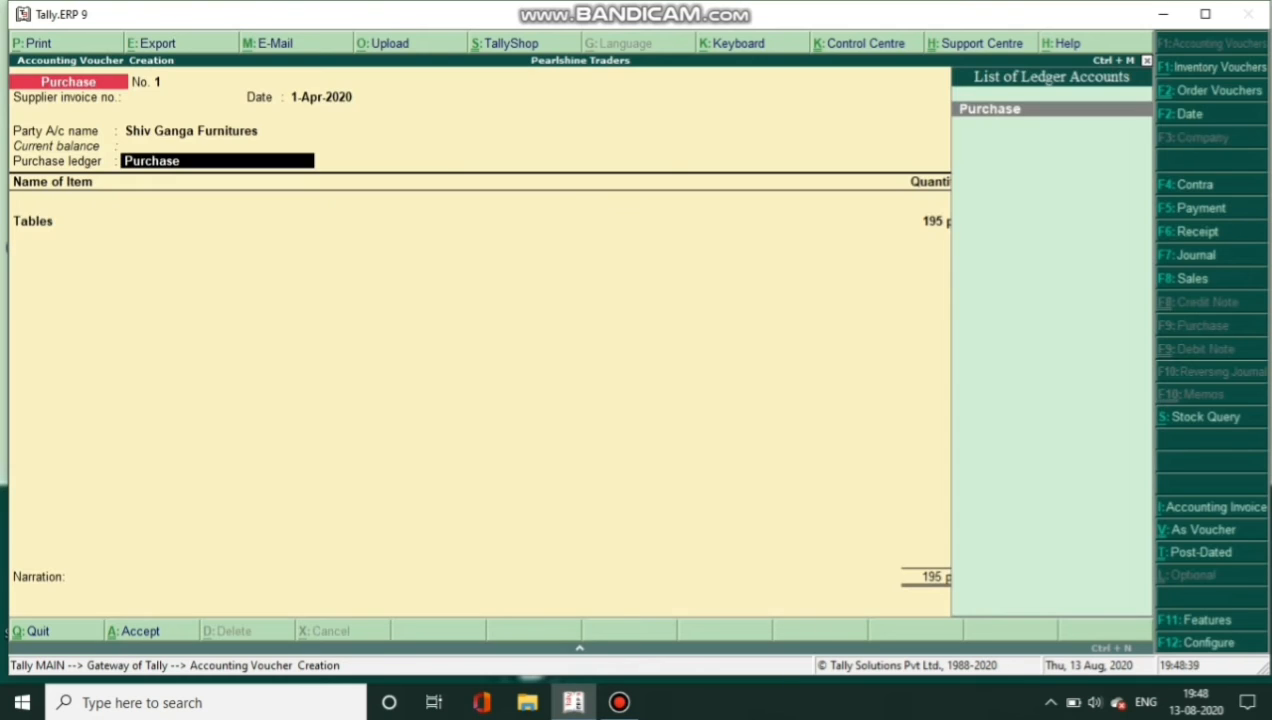
- Use the Purchase ledger and allocate 195 pcs of Tables at 510 per pcs under tracking number 1
{"action": "key", "text": "Return"}
{"action": "key", "text": "Return"}
{"action": "key", "text": "Return"}
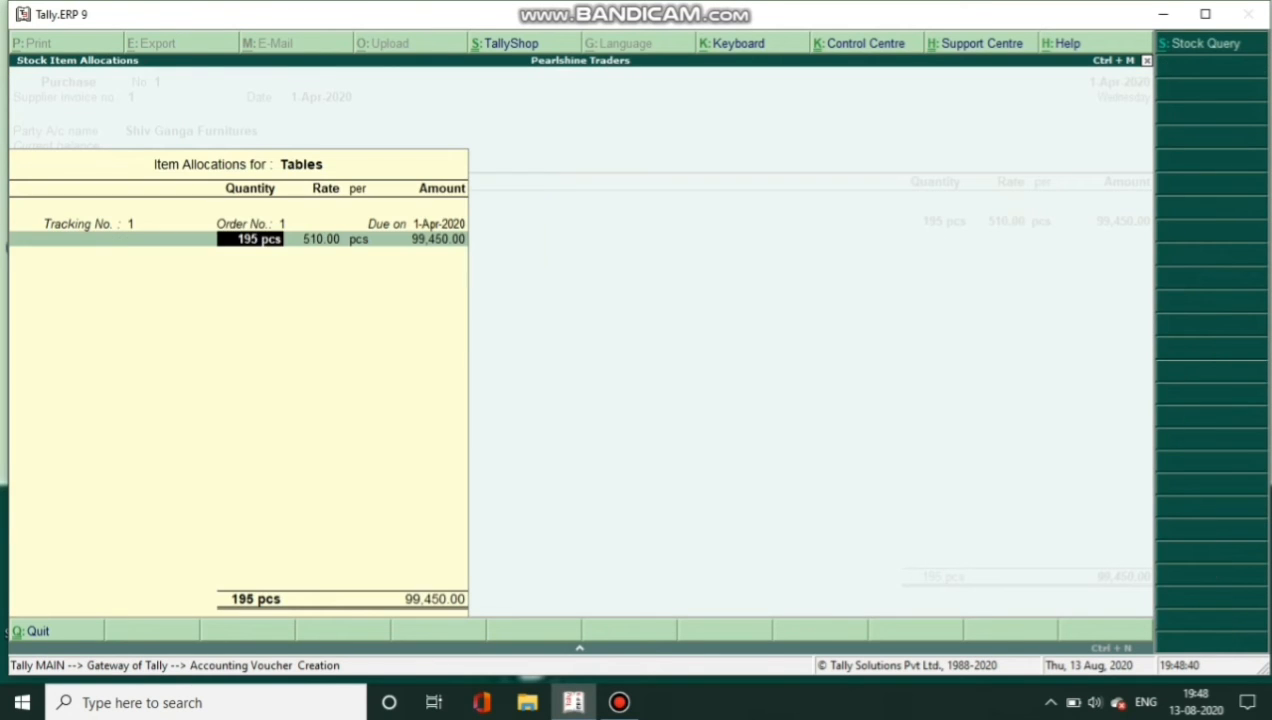
{"action": "key", "text": "Return"}
{"action": "key", "text": "Return"}
{"action": "key", "text": "Return"}
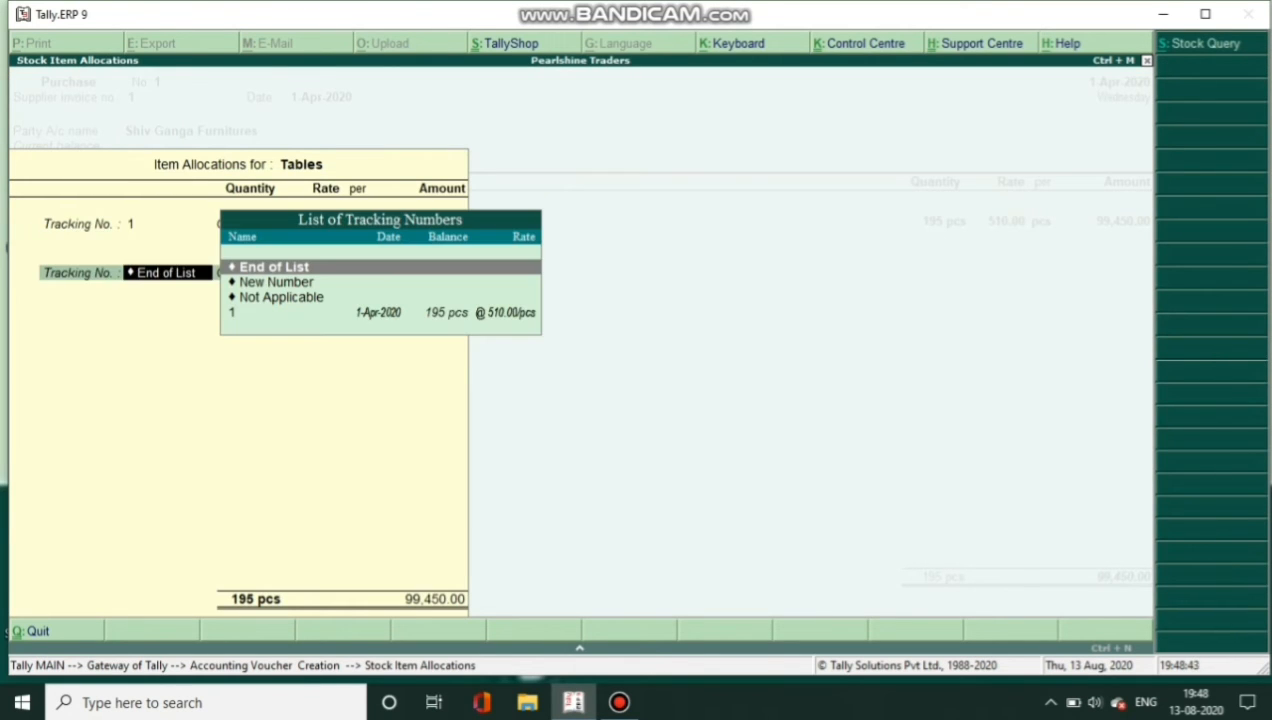
{"action": "key", "text": "Return"}
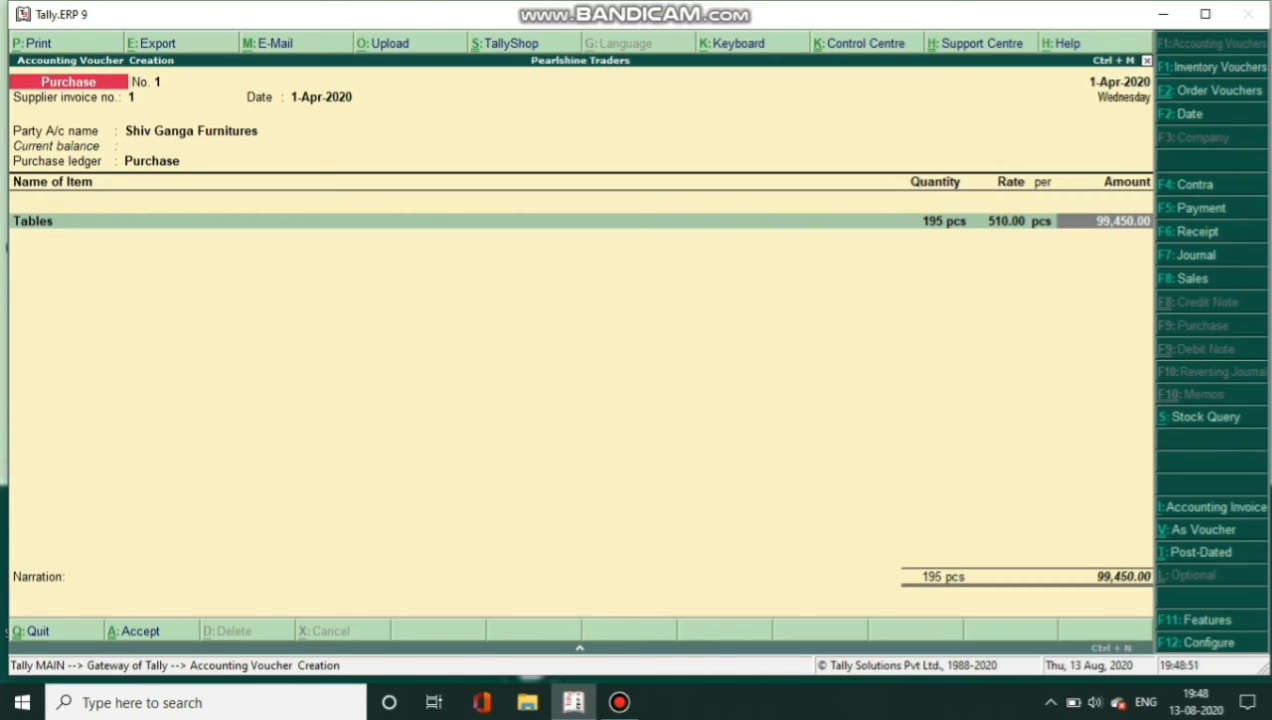
- End the purchase voucher's item list and save the voucher without a narration
{"action": "key", "text": "Return"}
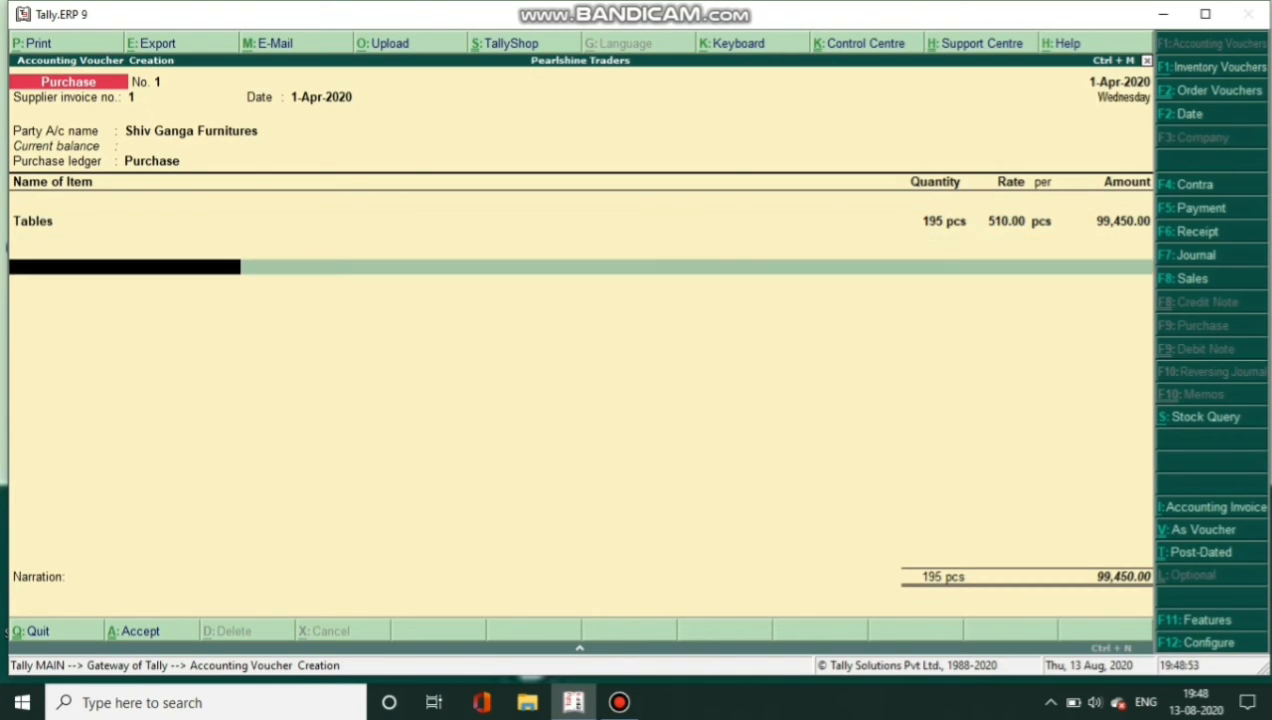
{"action": "key", "text": "Return"}
{"action": "key", "text": "Return"}
{"action": "key", "text": "Return"}
{"action": "key", "text": "Return"}
{"action": "key", "text": "Return"}
{"action": "key", "text": "Return"}
{"action": "key", "text": "Return"}
{"action": "key", "text": "Return"}
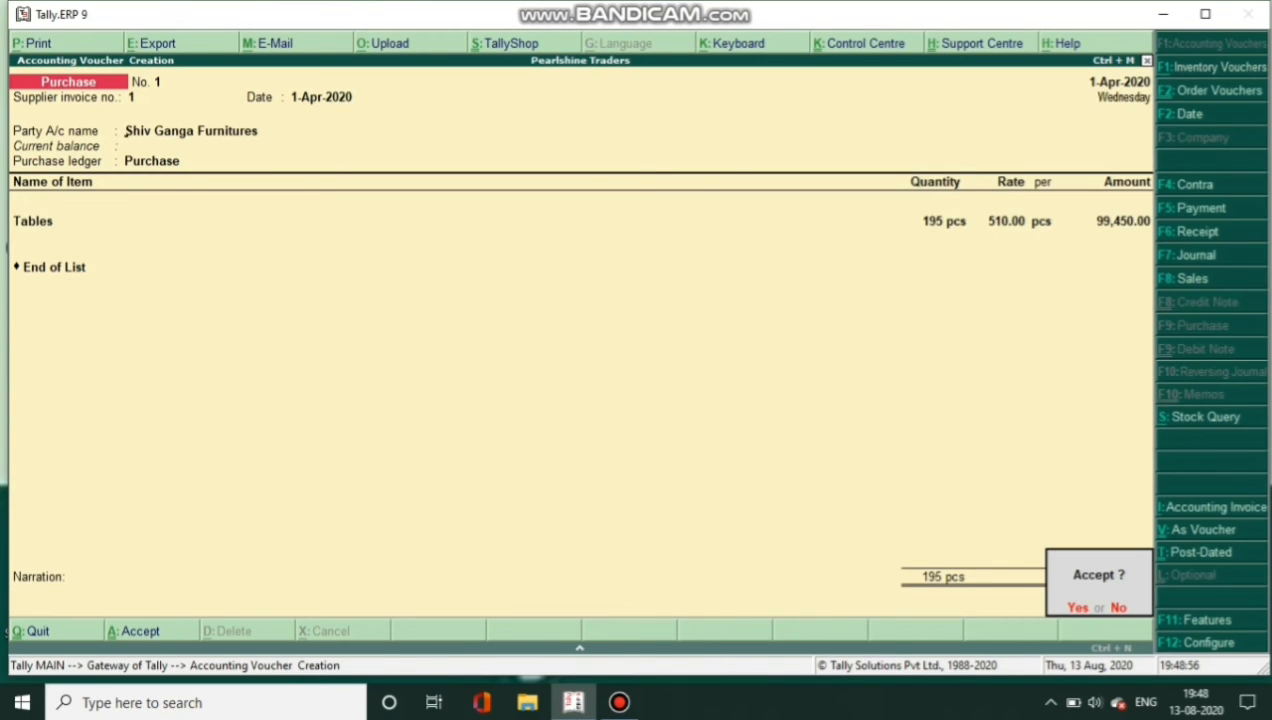
{"action": "key", "text": "Return"}
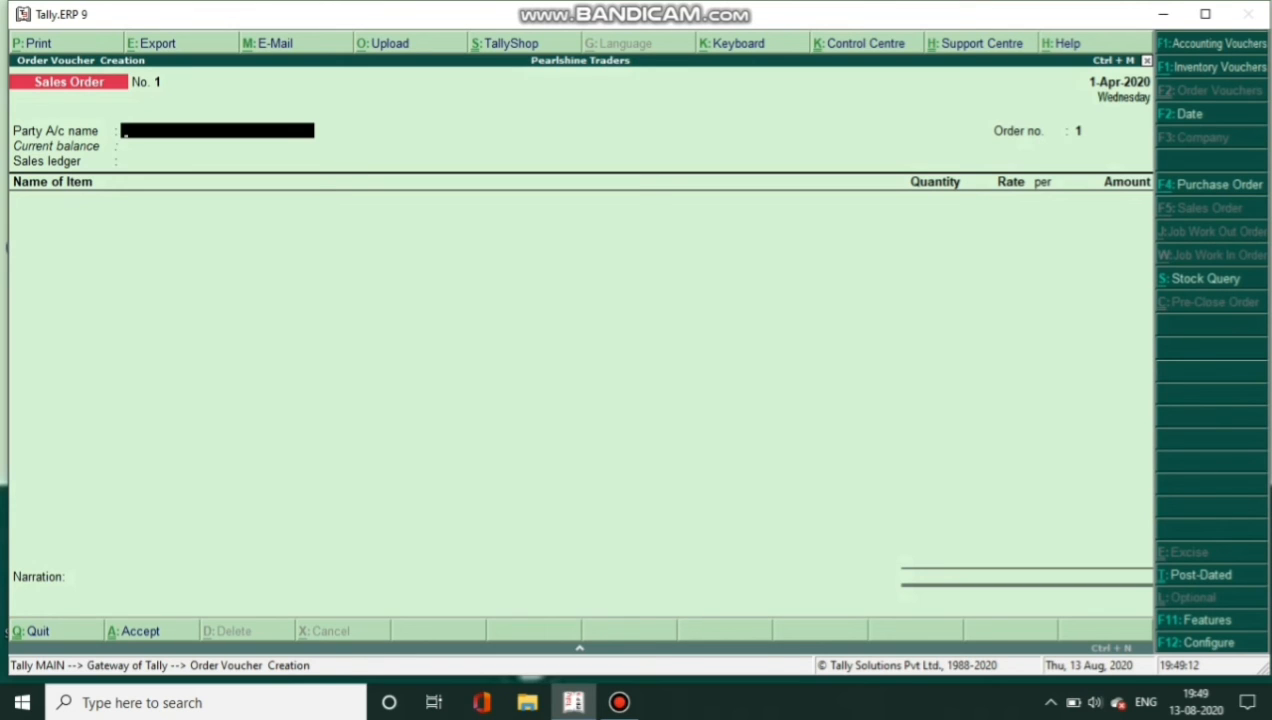
- Enable debit and credit notes in the company's inventory features, recording both in invoice mode, and save the features
{"action": "key", "text": "F11"}
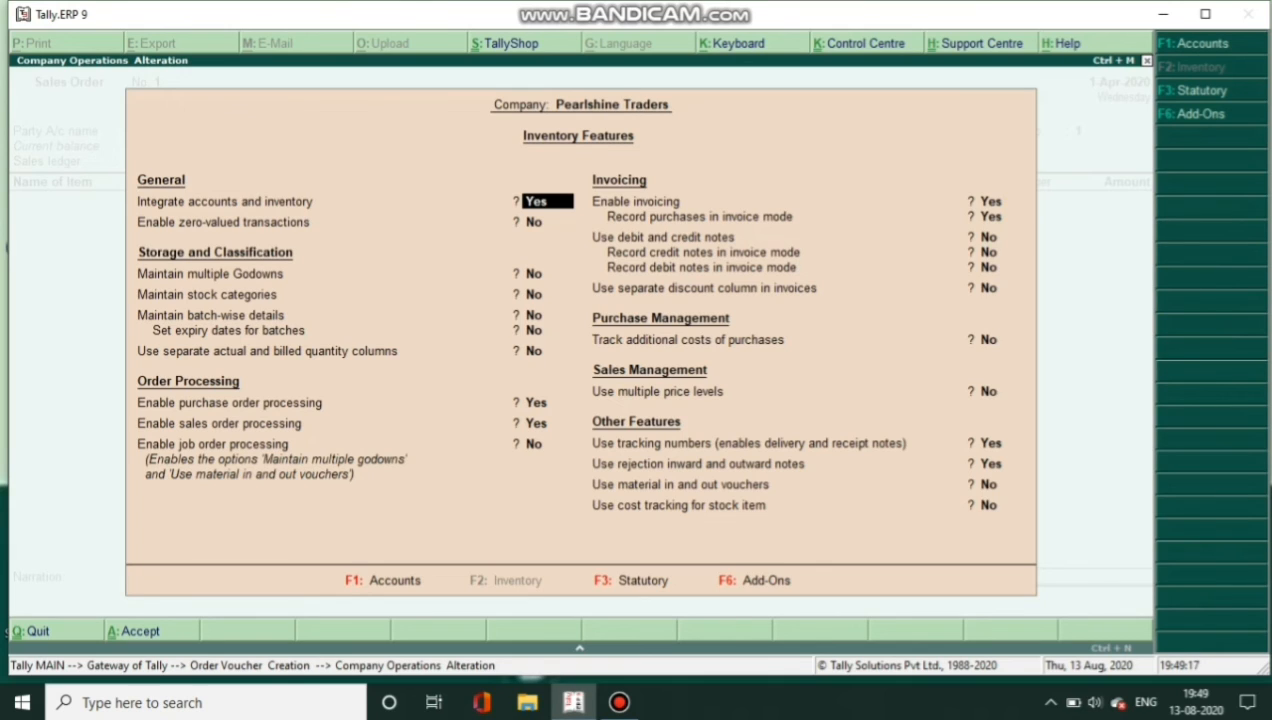
{"action": "key", "text": "Return"}
{"action": "key", "text": "Return"}
{"action": "key", "text": "Return"}
{"action": "key", "text": "Return"}
{"action": "key", "text": "Return"}
{"action": "key", "text": "Return"}
{"action": "key", "text": "Return"}
{"action": "key", "text": "Return"}
{"action": "key", "text": "Return"}
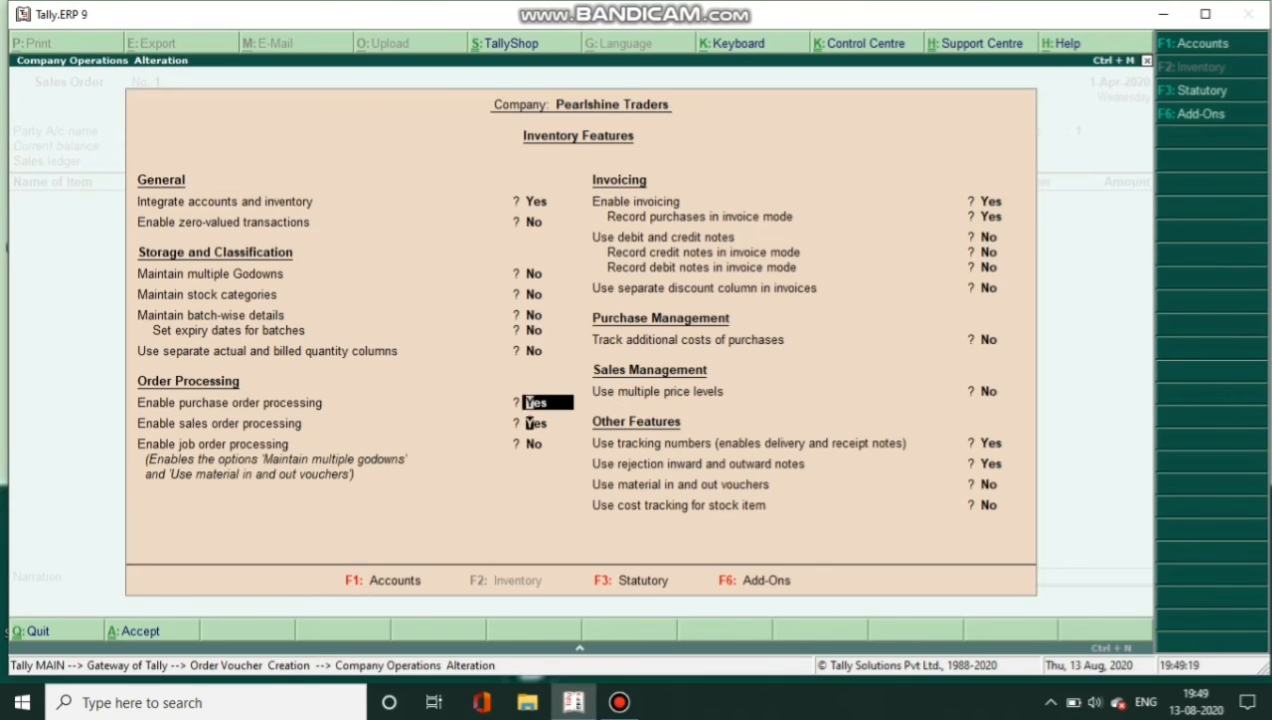
{"action": "key", "text": "Return"}
{"action": "key", "text": "Return"}
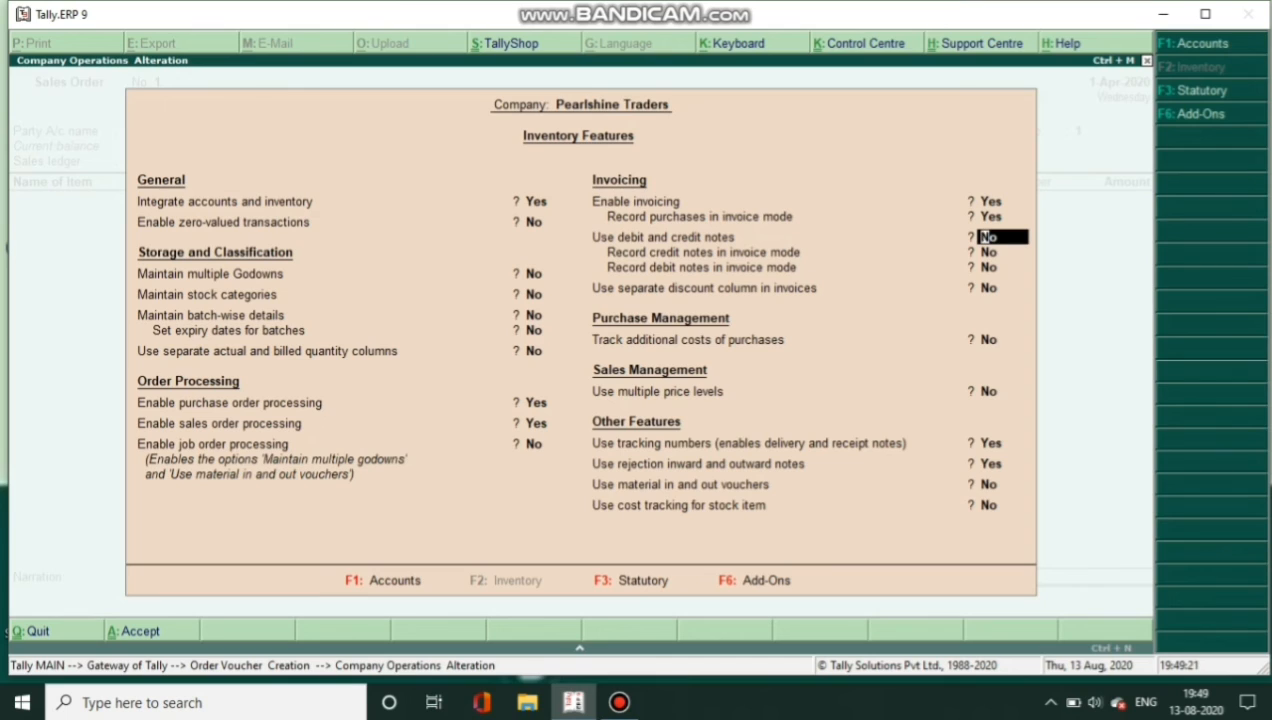
{"action": "type", "text": "y"}
{"action": "key", "text": "Return"}
{"action": "type", "text": "y"}
{"action": "key", "text": "Return"}
{"action": "type", "text": "y"}
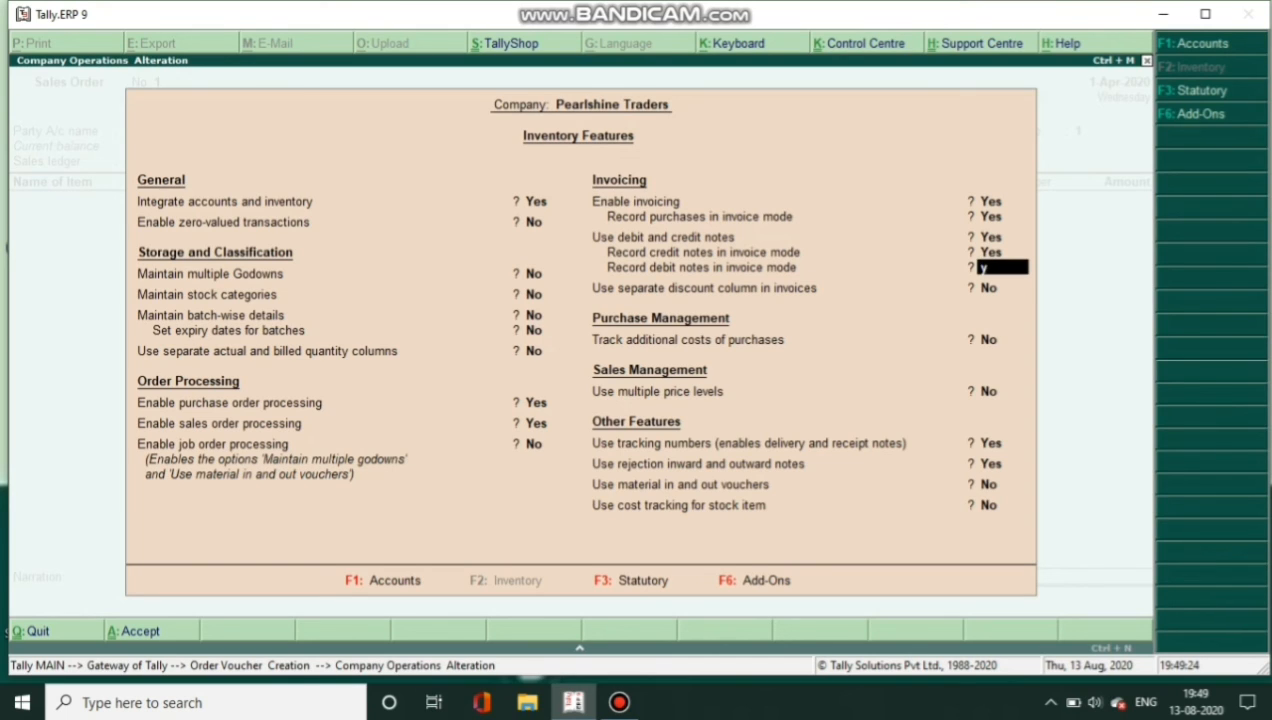
{"action": "key", "text": "Return"}
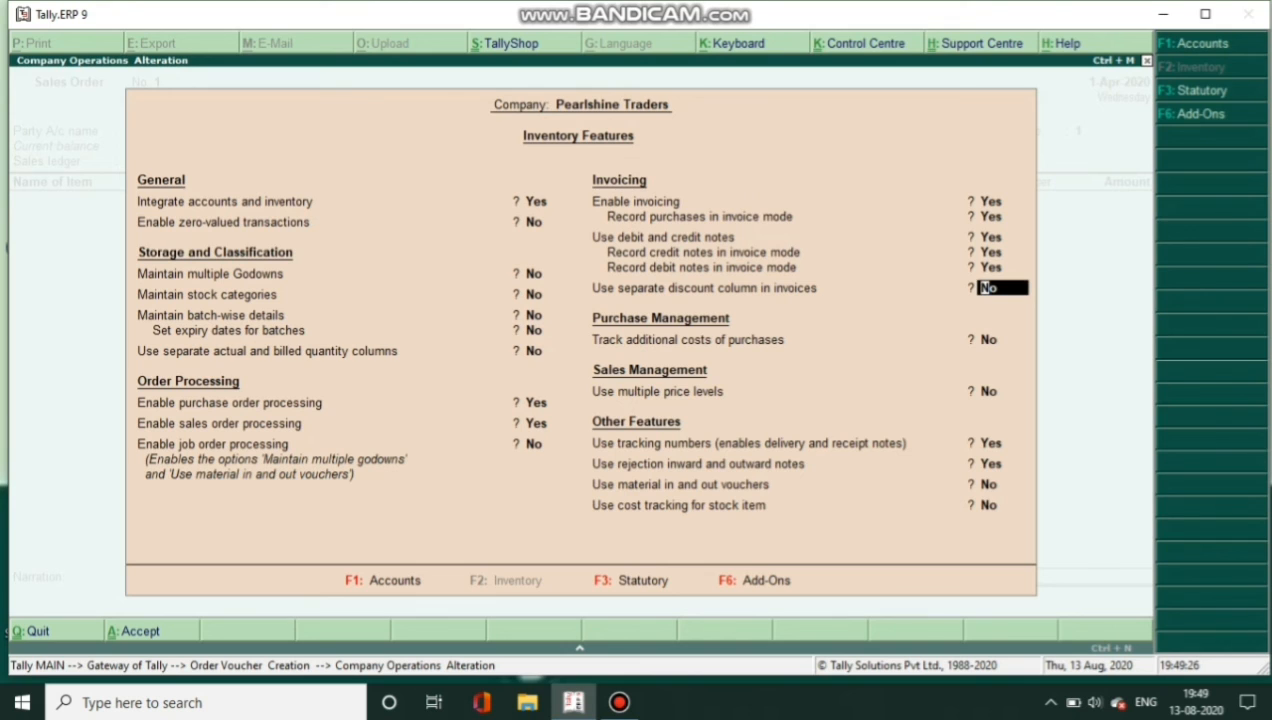
{"action": "key", "text": "ctrl+a"}
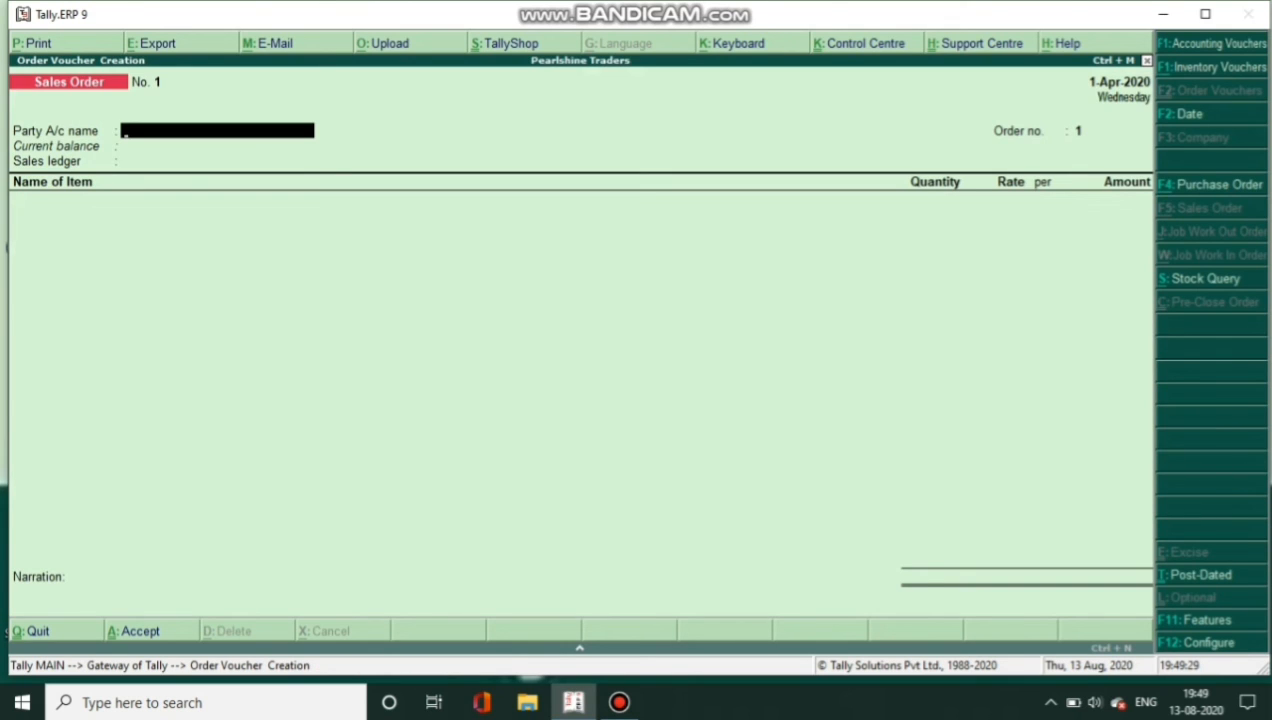
- Start a debit note dated 1-Apr-2020 with Shiv Ganga Furnitures as the party account
{"action": "key", "text": "ctrl+F9"}
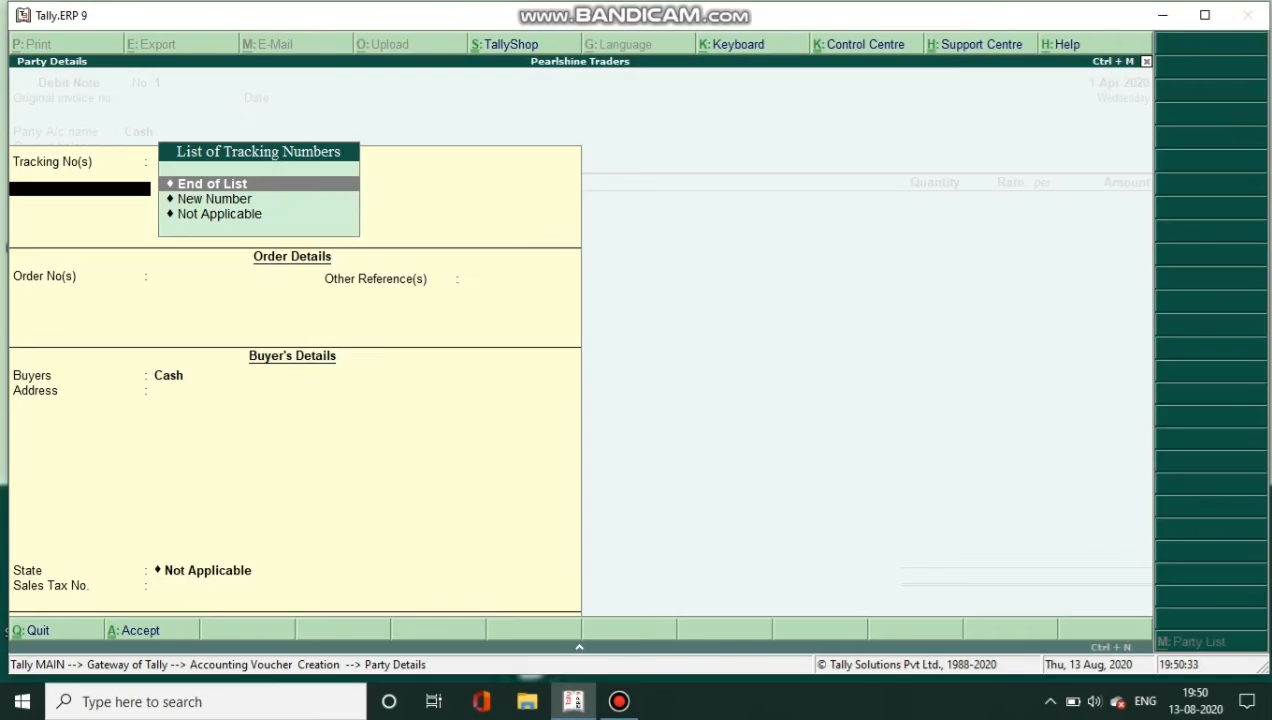
{"action": "key", "text": "Escape"}
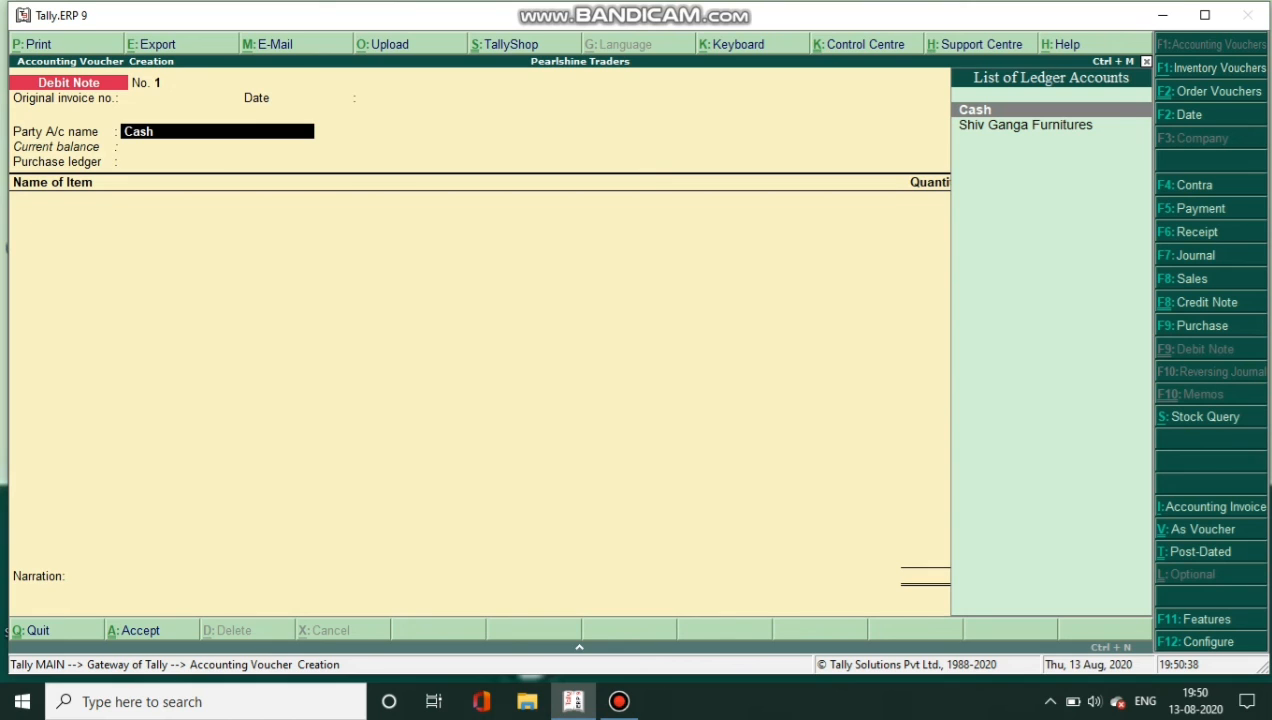
{"action": "key", "text": "Down"}
{"action": "key", "text": "Return"}
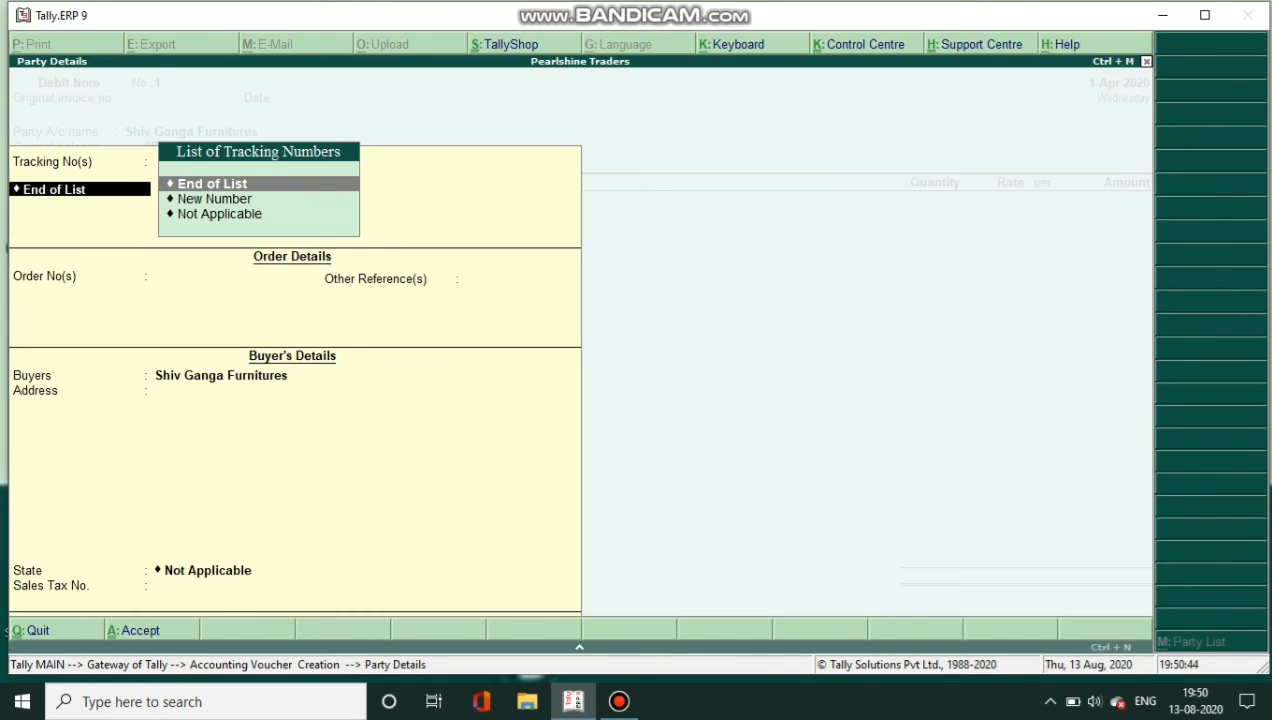
{"action": "key", "text": "Escape"}
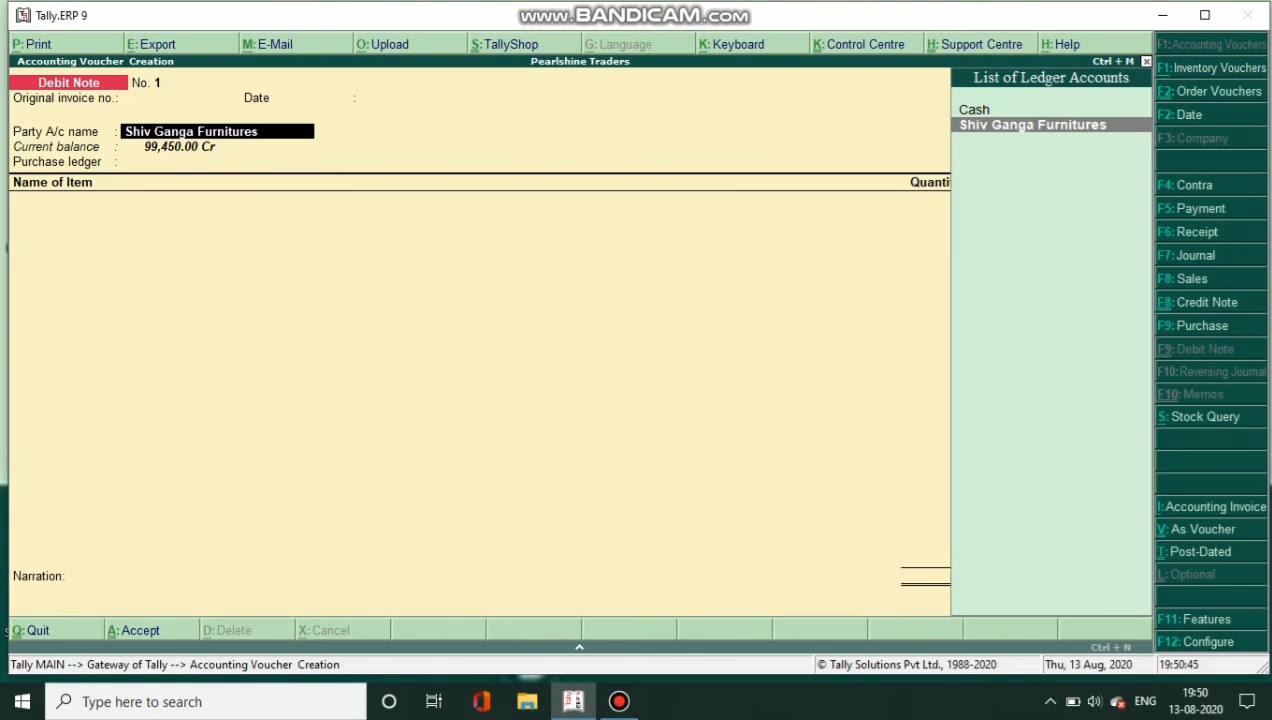
{"action": "key", "text": "Return"}
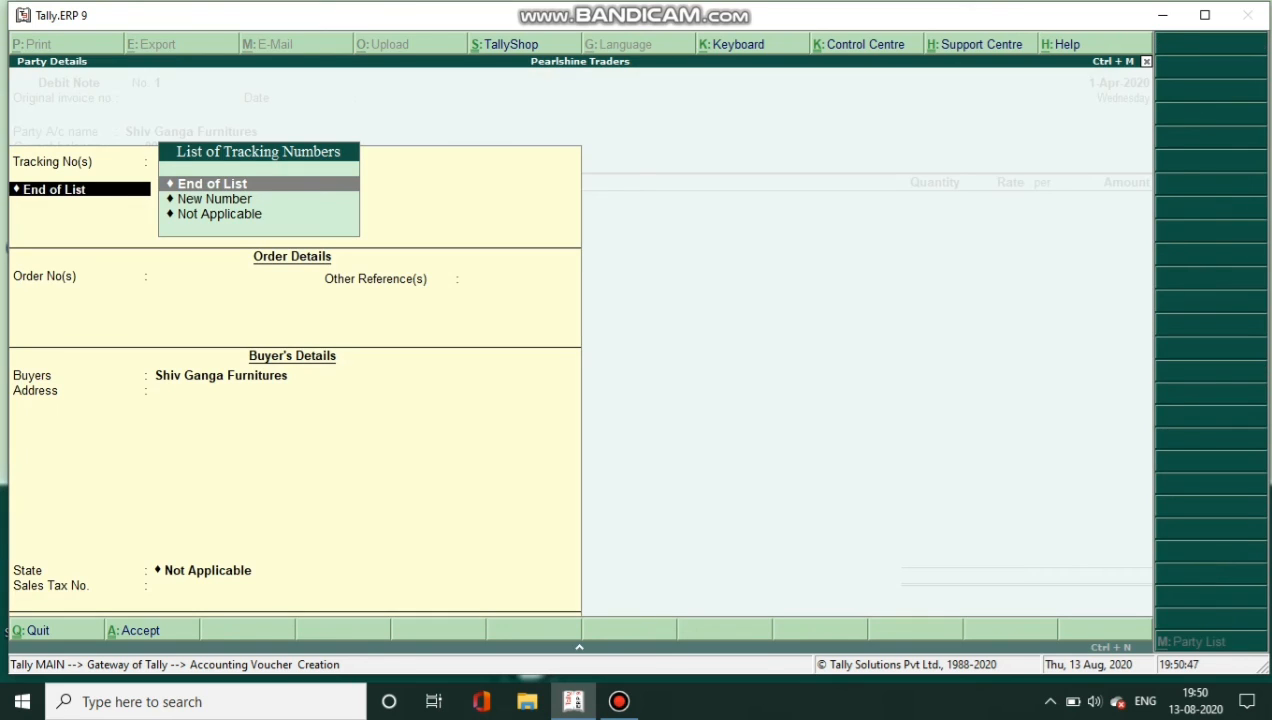
- Link the debit note to order 1 dated 1-Apr-2020 without a tracking number and accept the remaining party details
{"action": "key", "text": "Return"}
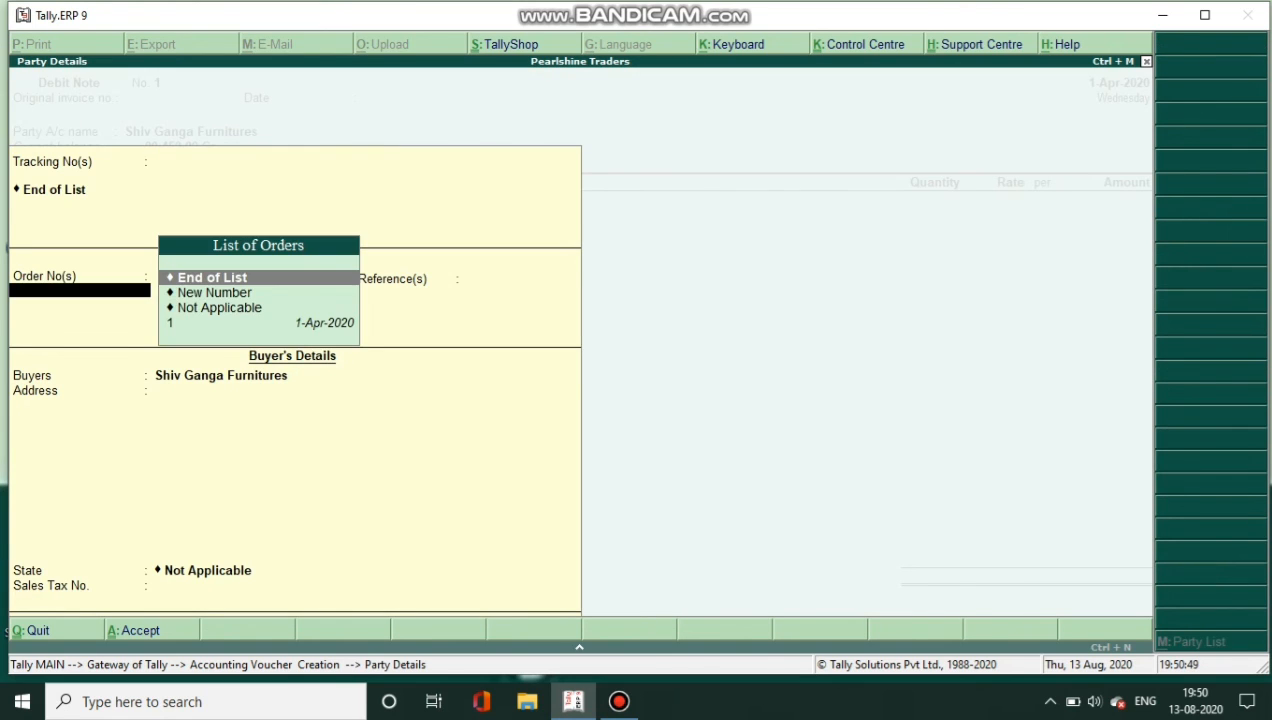
{"action": "key", "text": "Return"}
{"action": "key", "text": "BackSpace"}
{"action": "key", "text": "Down"}
{"action": "key", "text": "Down"}
{"action": "key", "text": "Down"}
{"action": "key", "text": "Return"}
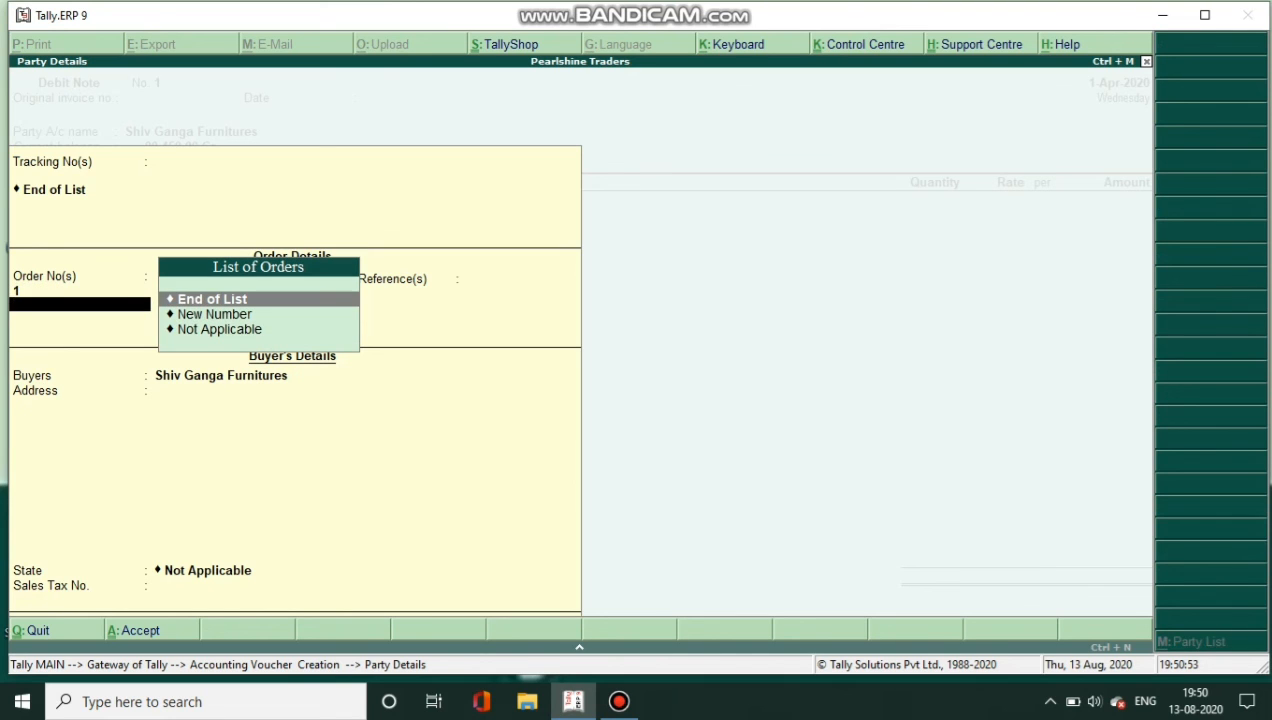
{"action": "key", "text": "Return"}
{"action": "key", "text": "Return"}
{"action": "key", "text": "Return"}
{"action": "key", "text": "Return"}
{"action": "key", "text": "Return"}
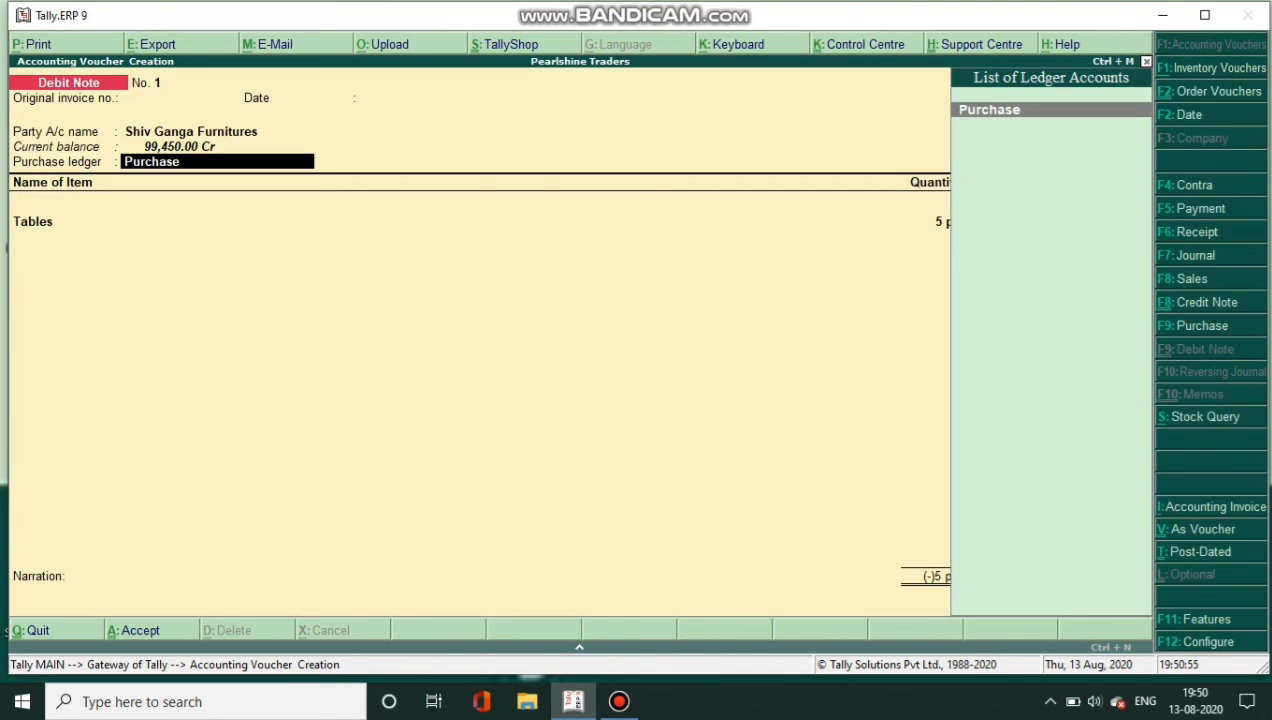
- Use the Purchase ledger and allocate 5 pcs of Tables at 510 per pcs against order 1, with the tracking number Not Applicable
{"action": "key", "text": "Return"}
{"action": "key", "text": "Return"}
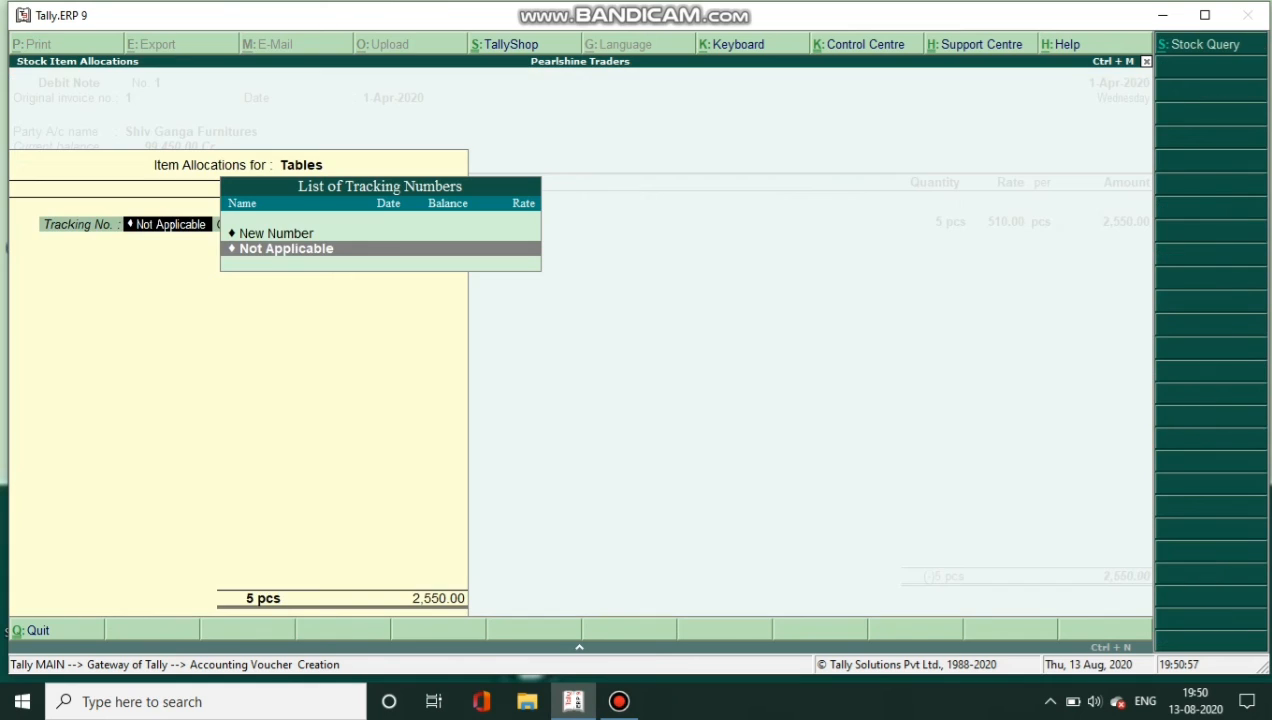
{"action": "key", "text": "Return"}
{"action": "key", "text": "Return"}
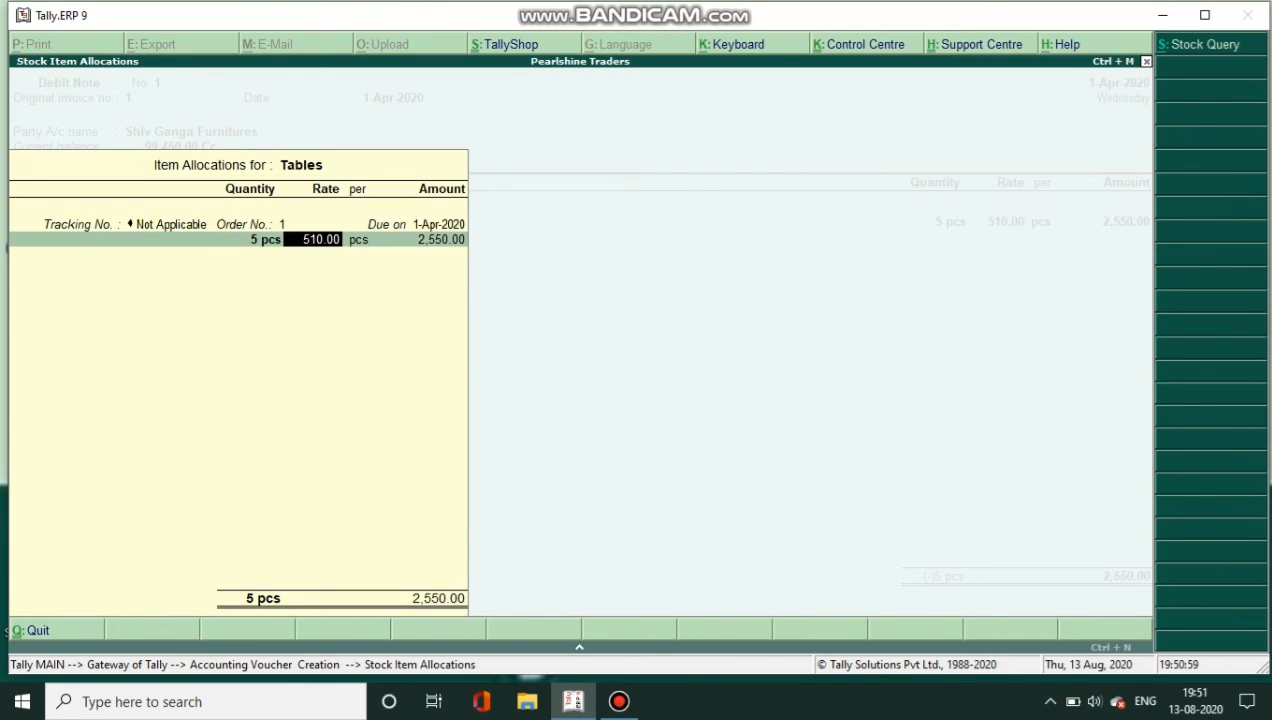
{"action": "key", "text": "Return"}
{"action": "key", "text": "Return"}
{"action": "key", "text": "Return"}
{"action": "key", "text": "Return"}
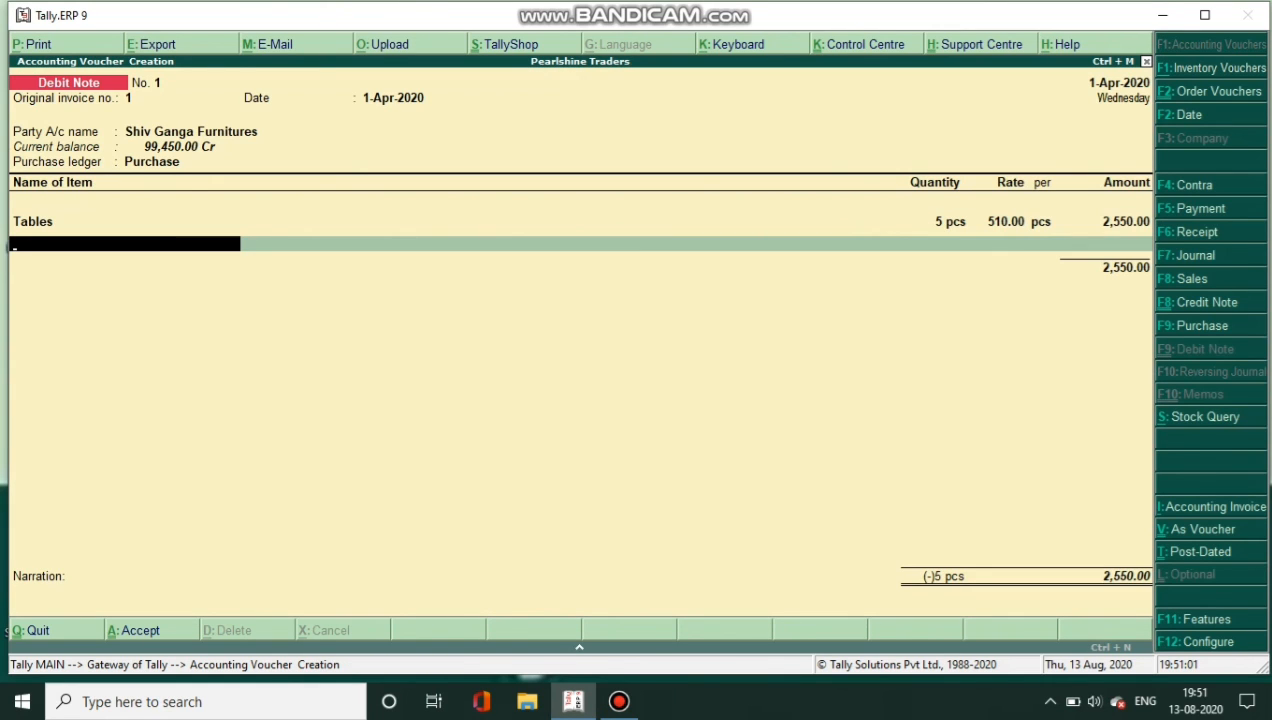
- End the debit note's item list, adjust 2,550.00 Dr against pending bill 1, and save the voucher without a narration
{"action": "key", "text": "Return"}
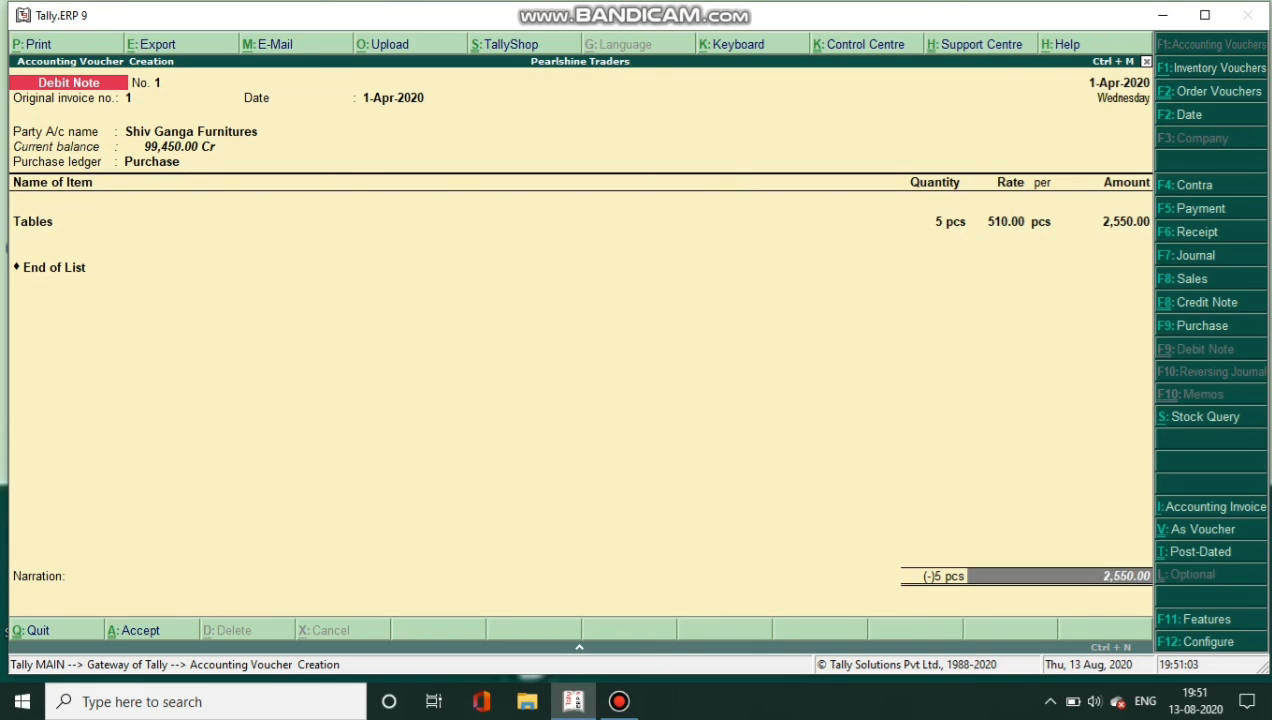
{"action": "key", "text": "Return"}
{"action": "key", "text": "Return"}
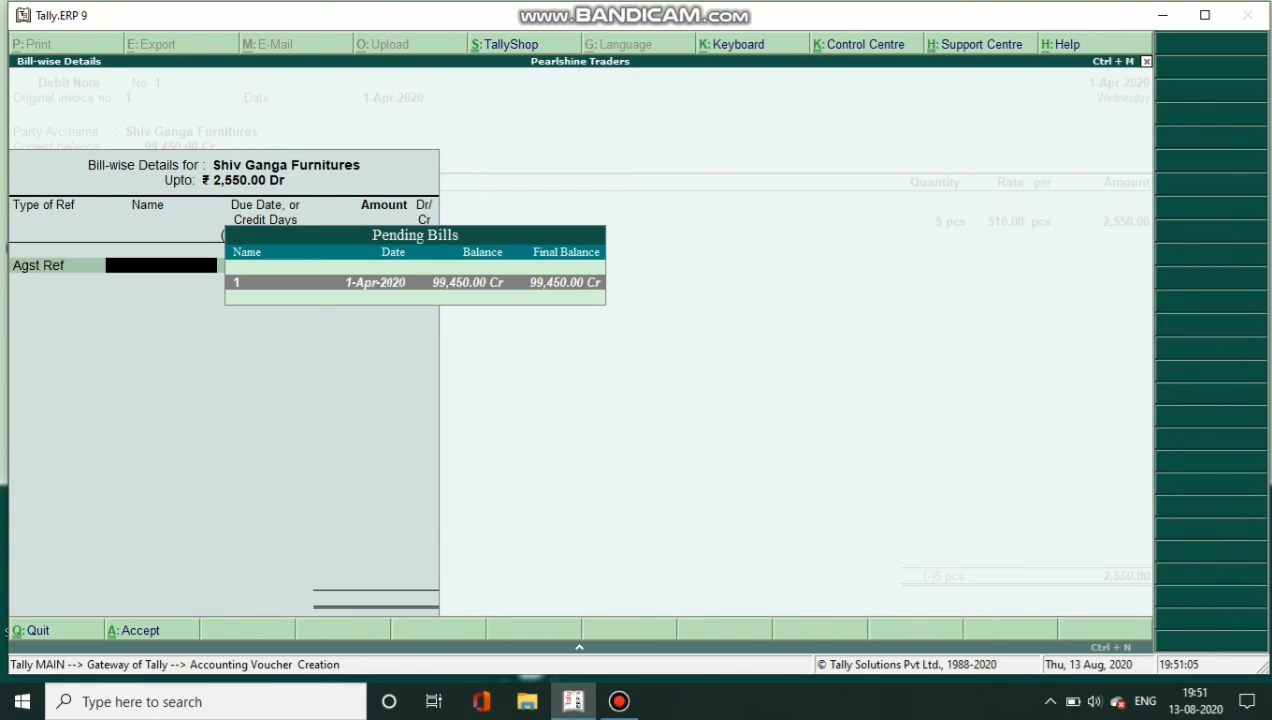
{"action": "key", "text": "Return"}
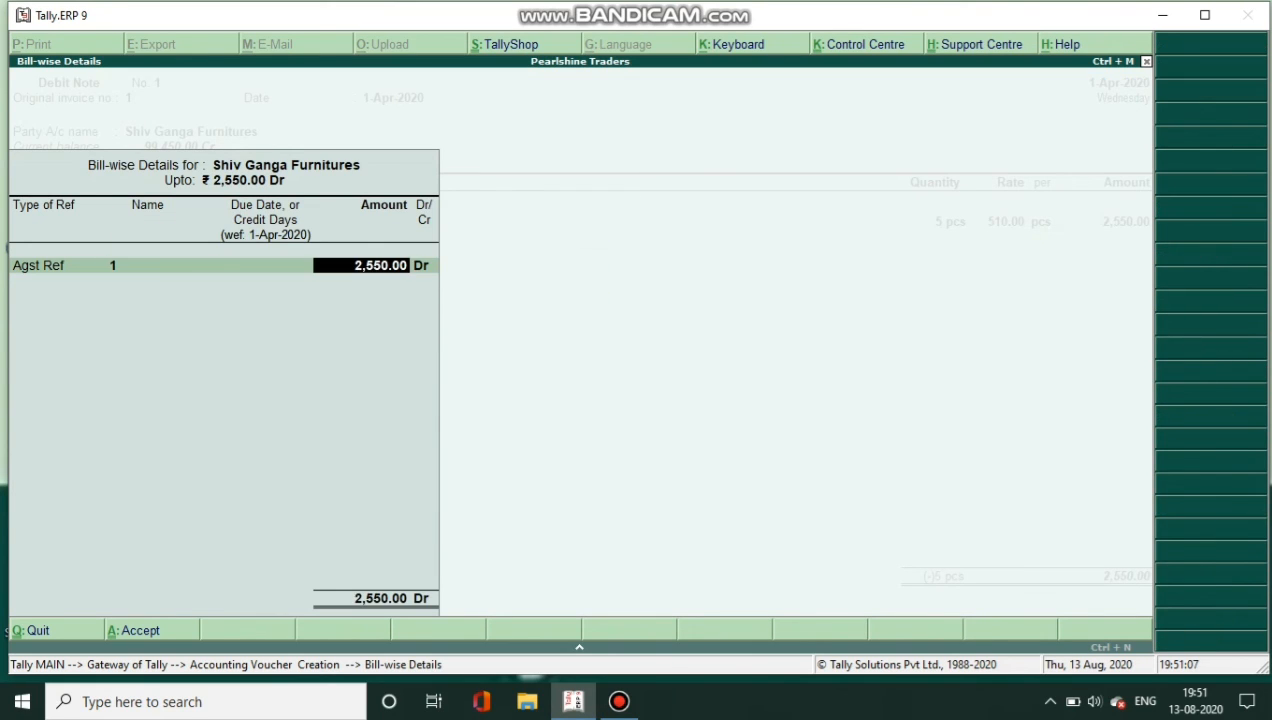
{"action": "key", "text": "Return"}
{"action": "key", "text": "BackSpace"}
{"action": "key", "text": "BackSpace"}
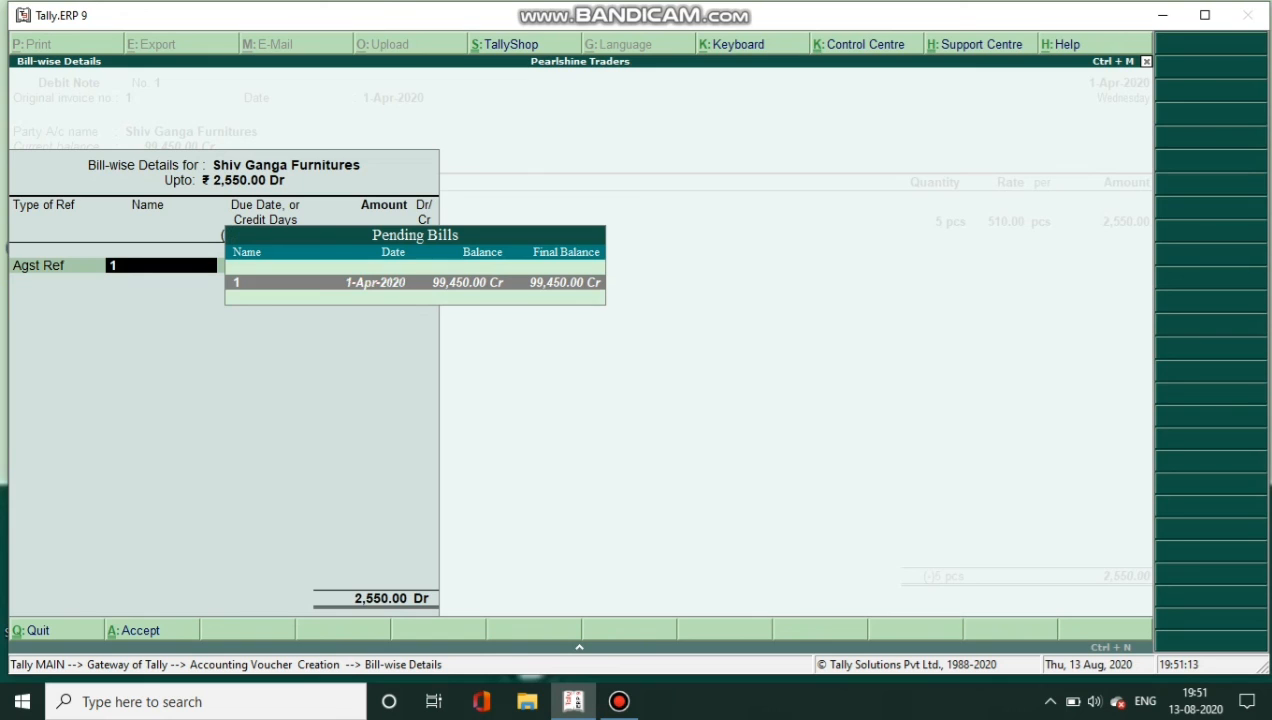
{"action": "key", "text": "Return"}
{"action": "key", "text": "Return"}
{"action": "key", "text": "Return"}
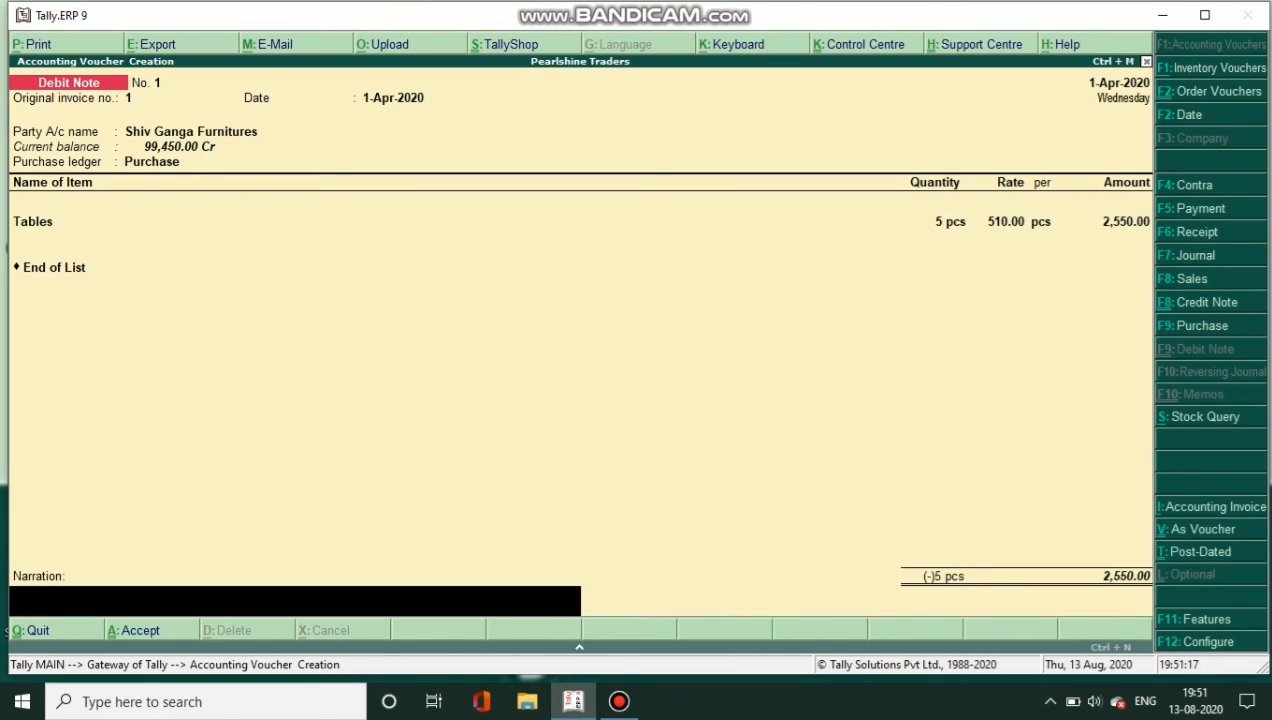
{"action": "key", "text": "Return"}
{"action": "key", "text": "Return"}
- Start a payment voucher dated 1-Apr-2020 and debit Shiv Ganga Furnitures with 96,900
{"action": "key", "text": "alt+F5"}
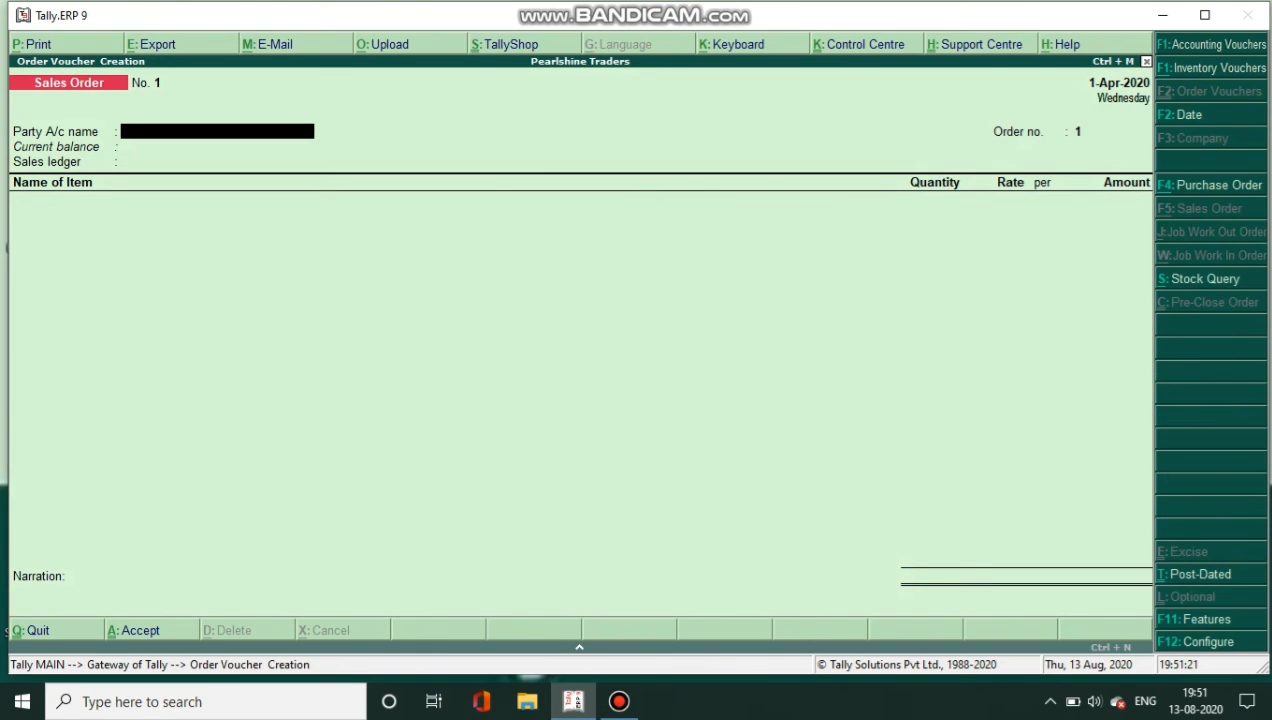
{"action": "key", "text": "F5"}
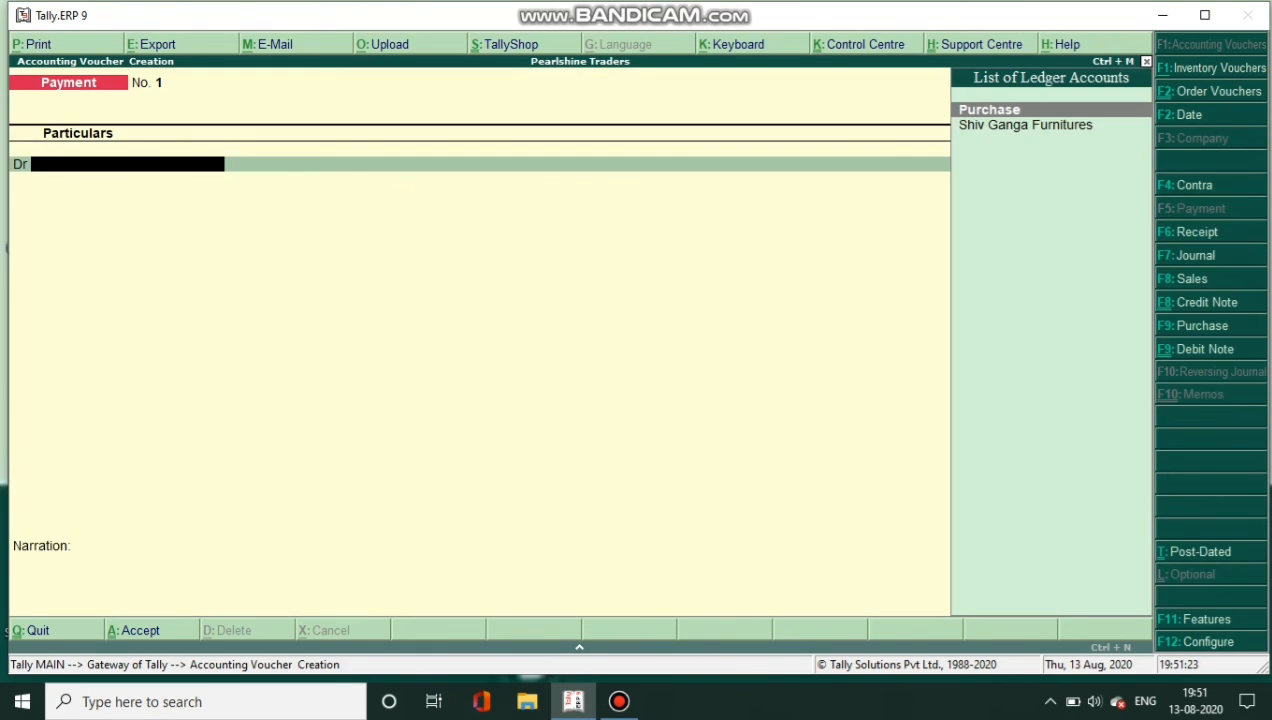
{"action": "key", "text": "Down"}
{"action": "key", "text": "Return"}
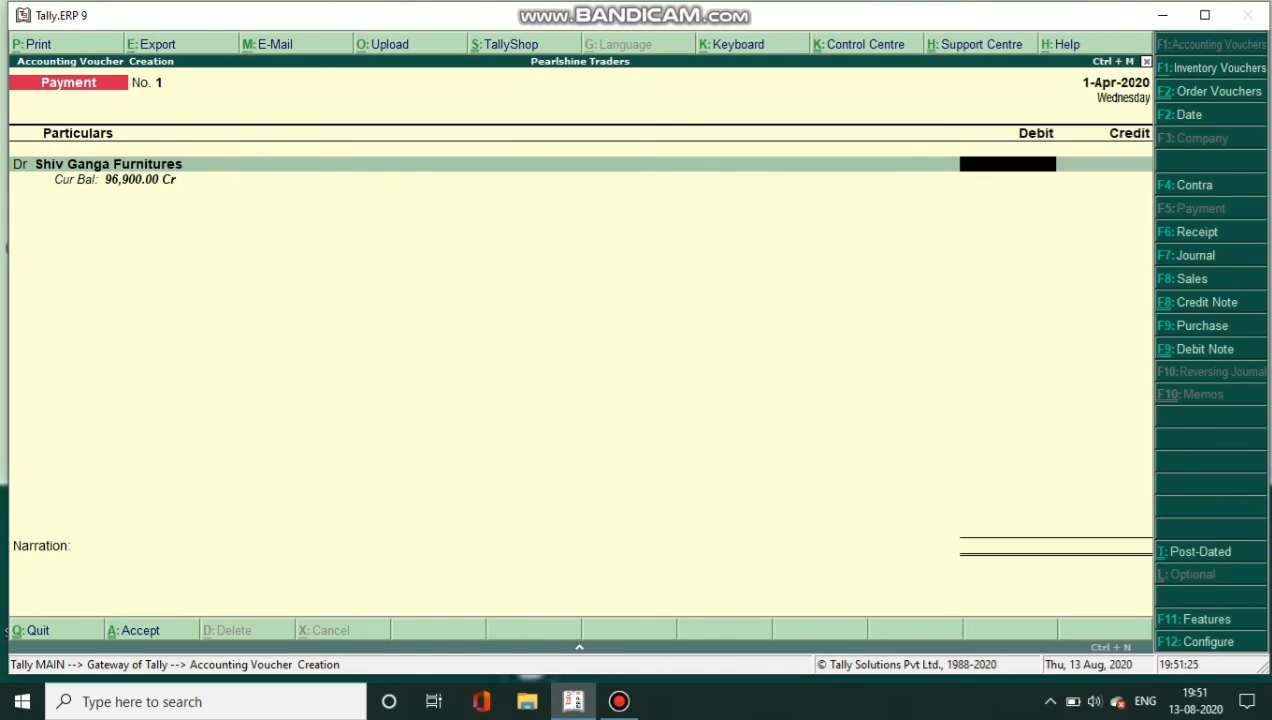
{"action": "type", "text": "96,900"}
{"action": "key", "text": "Return"}
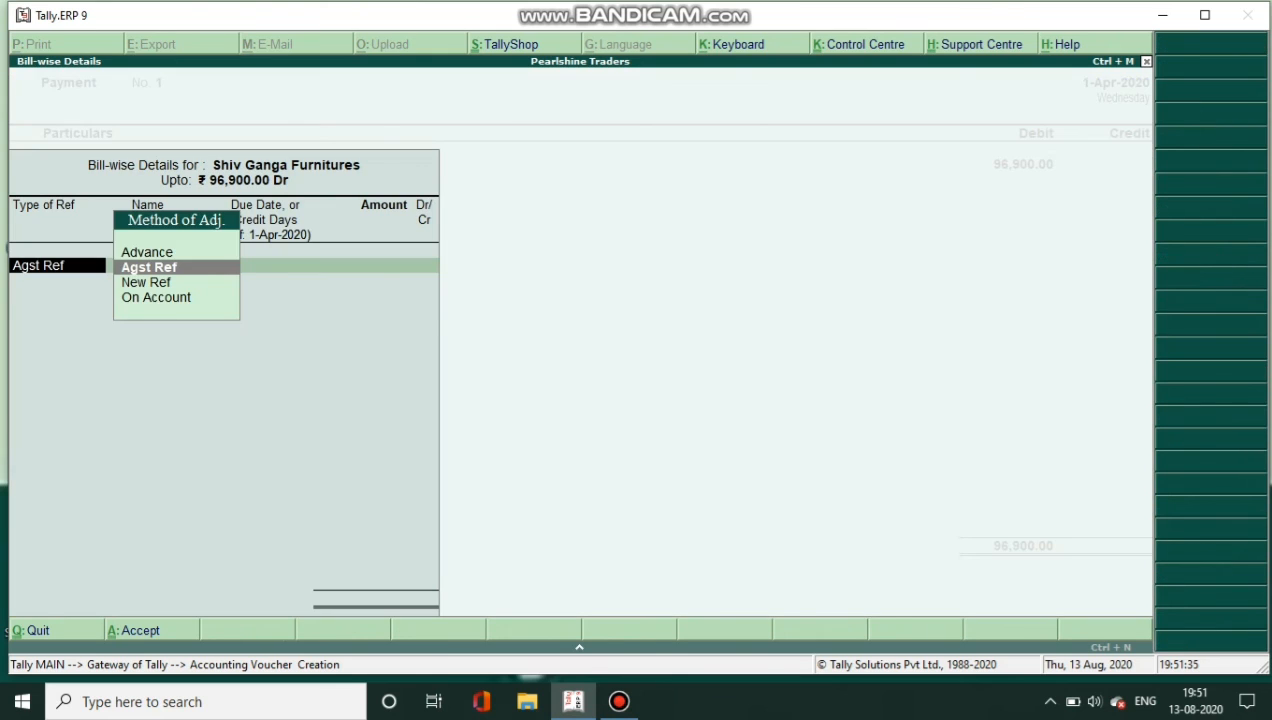
- Adjust the 96,900 payment against bill 1, credit Cash with the same amount, and save the voucher without a narration
{"action": "key", "text": "Return"}
{"action": "key", "text": "Return"}
{"action": "key", "text": "Return"}
{"action": "key", "text": "Return"}
{"action": "key", "text": "Return"}
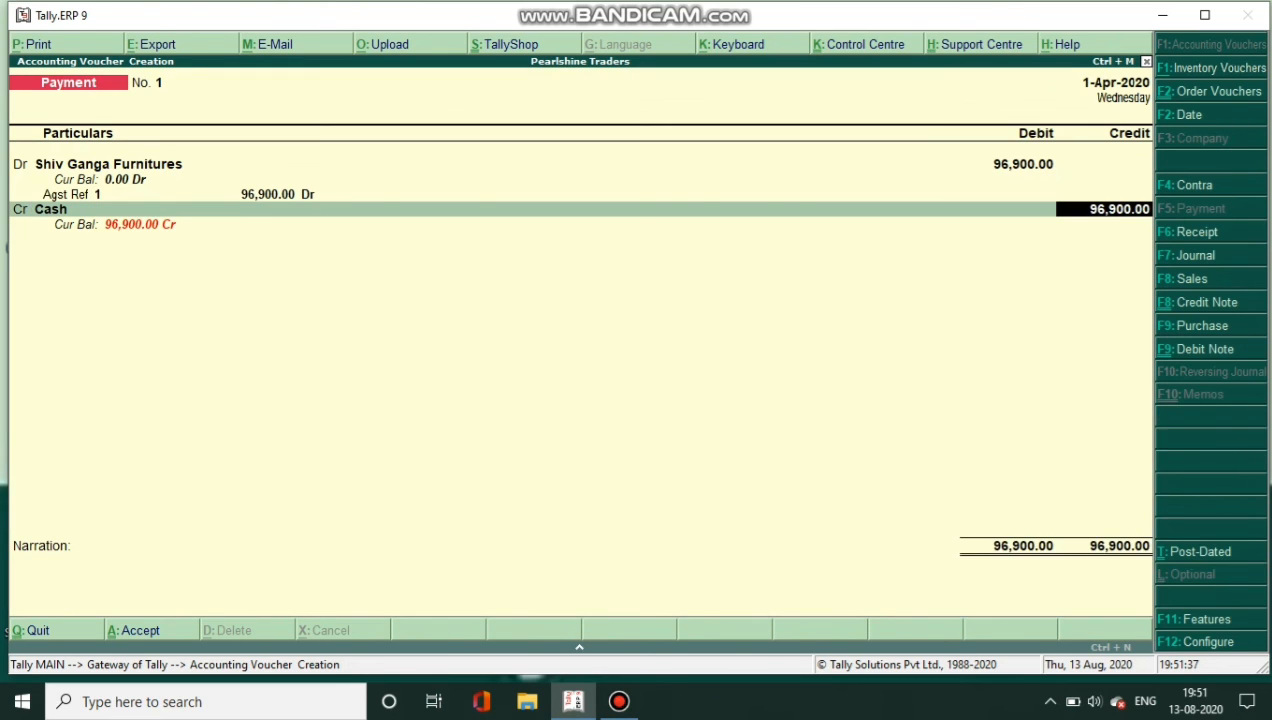
{"action": "key", "text": "Return"}
{"action": "key", "text": "Return"}
{"action": "key", "text": "Return"}
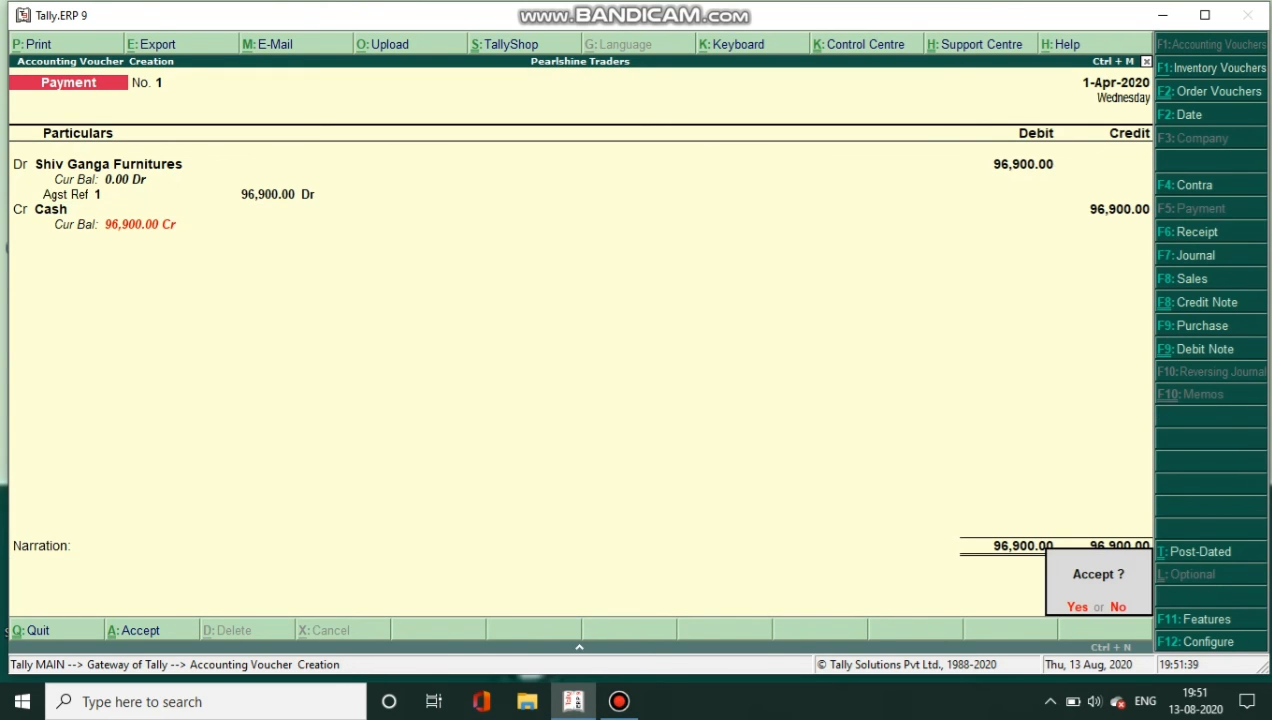
{"action": "key", "text": "Return"}
- Open a new sales order voucher
{"action": "key", "text": "alt+F5"}
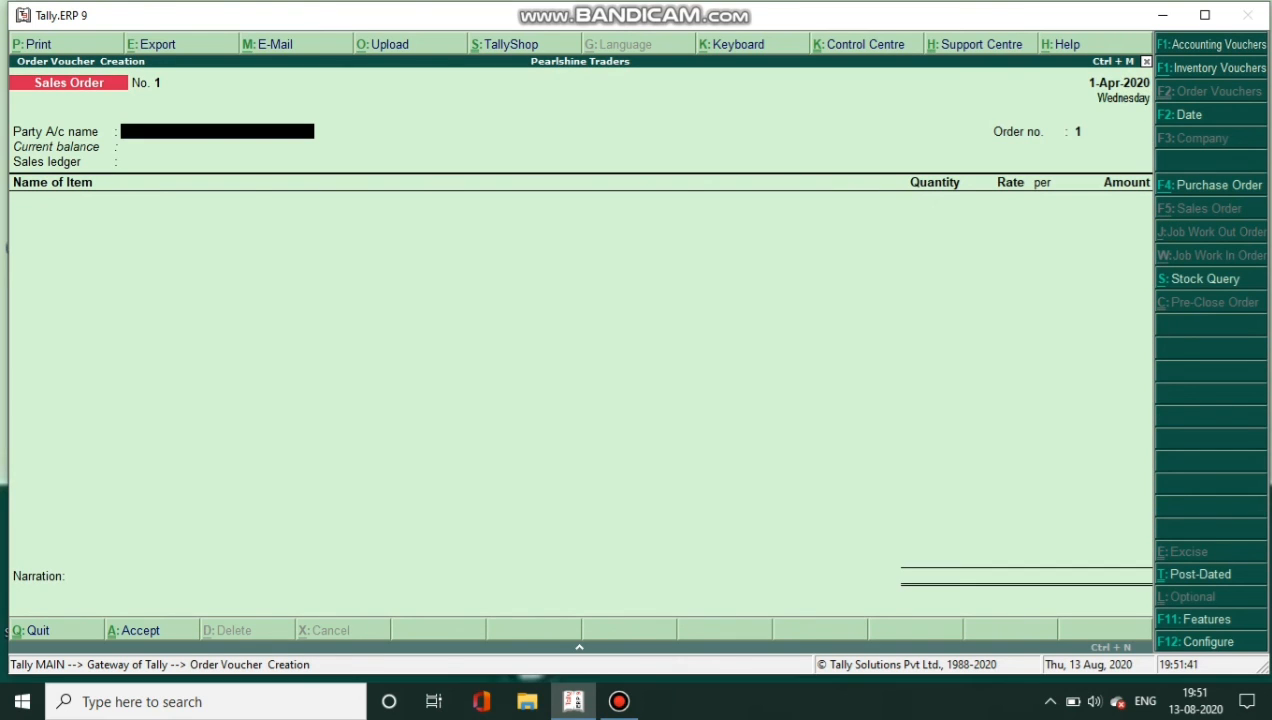